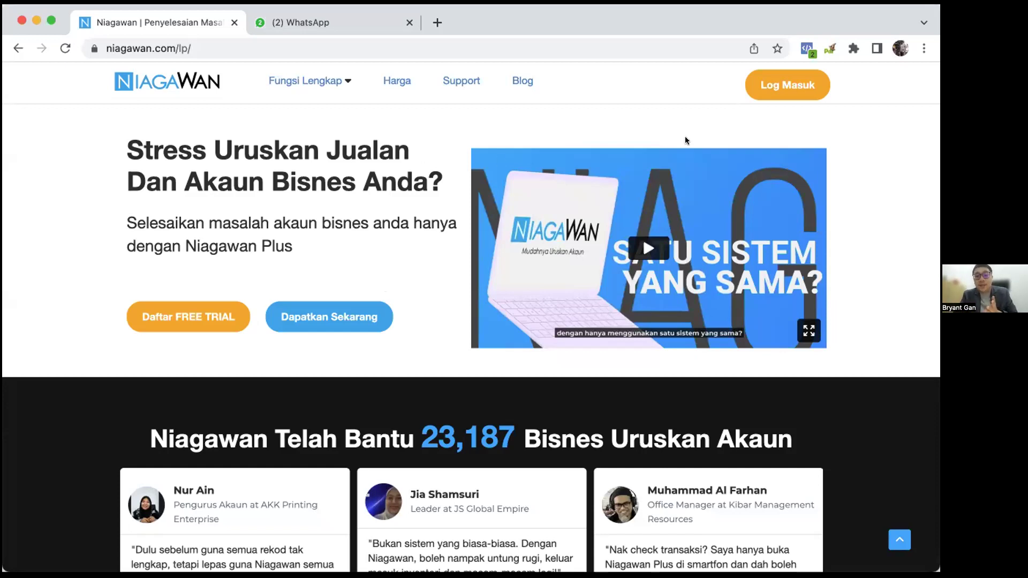
Open the free trial sign-up form and enter a new user ID.
click(198, 317)
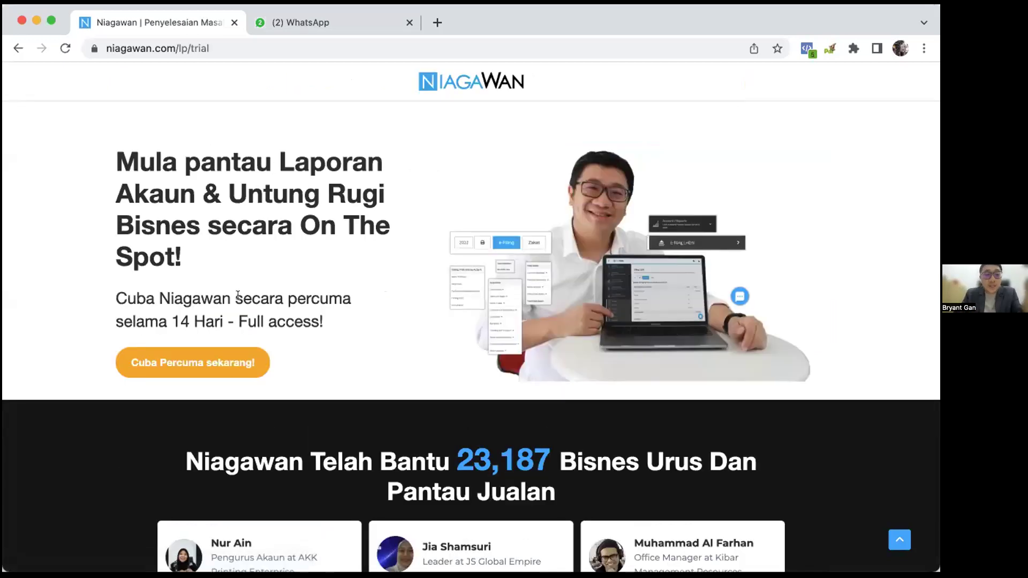
click(210, 360)
click(359, 296)
text(greenmatre)
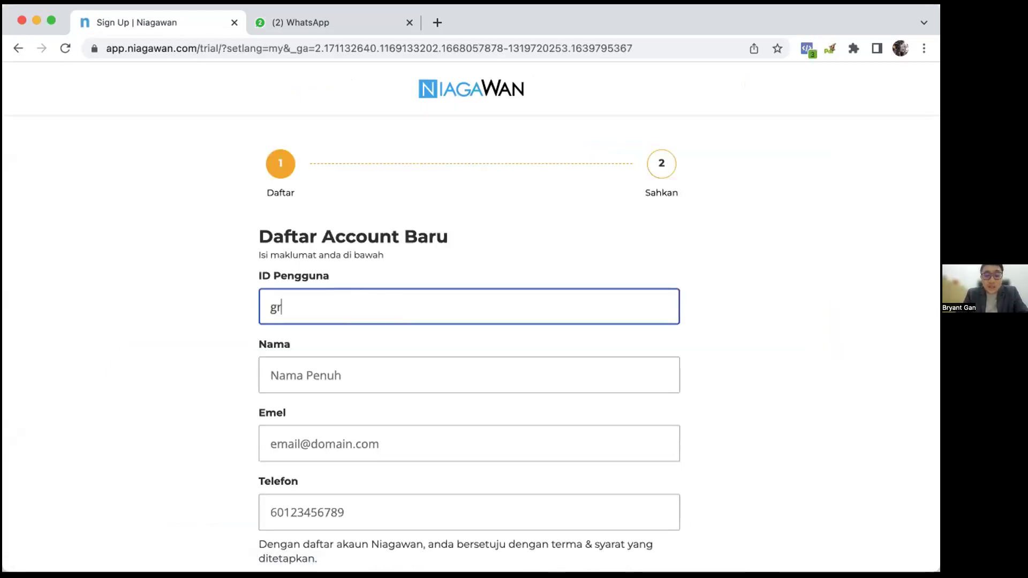
key(BackSpace)
text(ixtest)
Fill in the sign-up name, e-mail address and phone number.
key(Tab)
key(Tab)
key(BackSpace)
key(BackSpace)
key(BackSpace)
key(BackSpace)
key(BackSpace)
key(BackSpace)
key(BackSpace)
key(BackSpace)
key(BackSpace)
key(Tab)
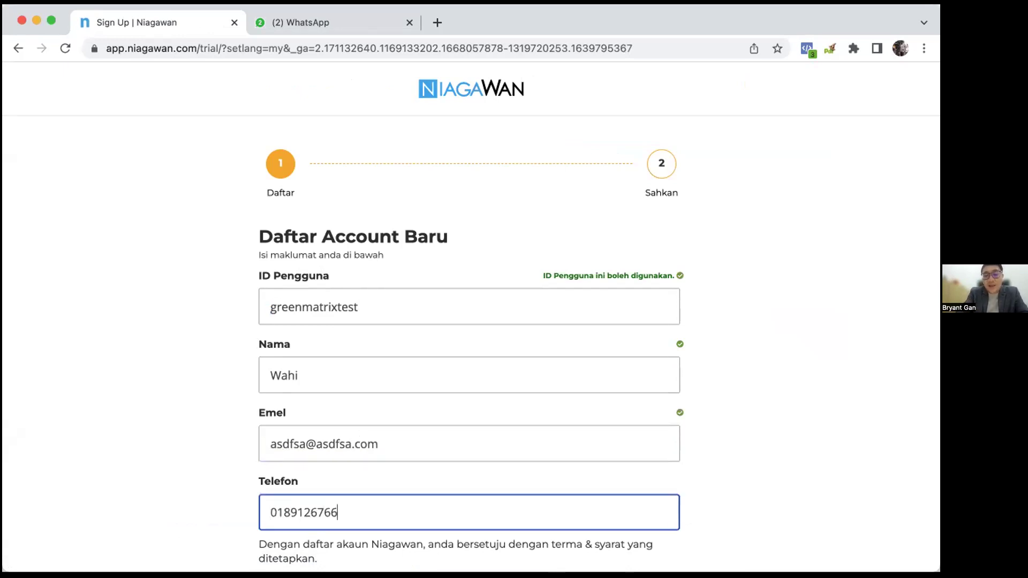
Correct the name field and submit the sign-up details.
click(325, 365)
key(BackSpace)
key(BackSpace)
key(BackSpace)
key(BackSpace)
text(BG)
click(243, 434)
scroll(243, 432, down, 2)
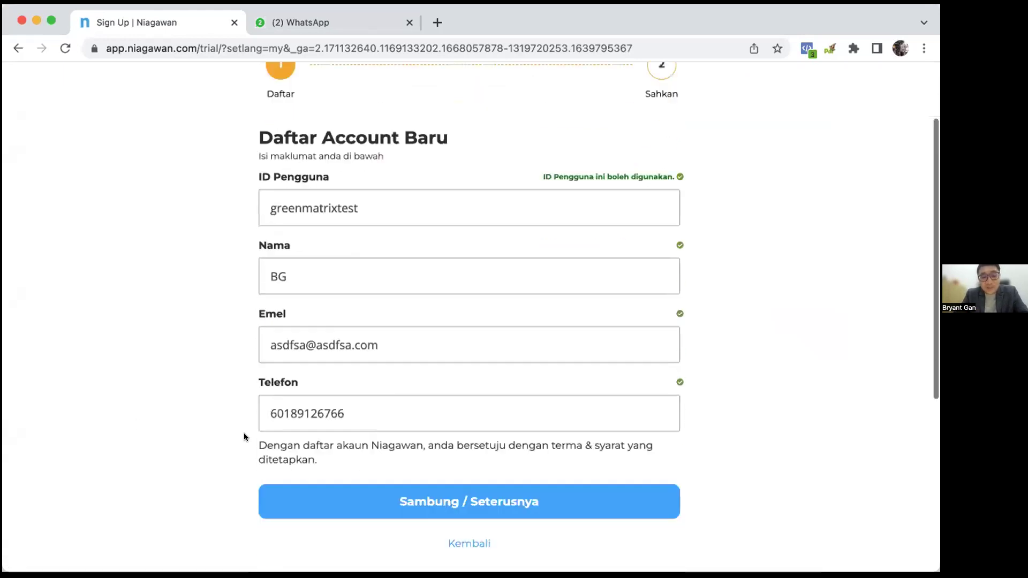
scroll(252, 364, down, 2)
scroll(332, 257, up, 3)
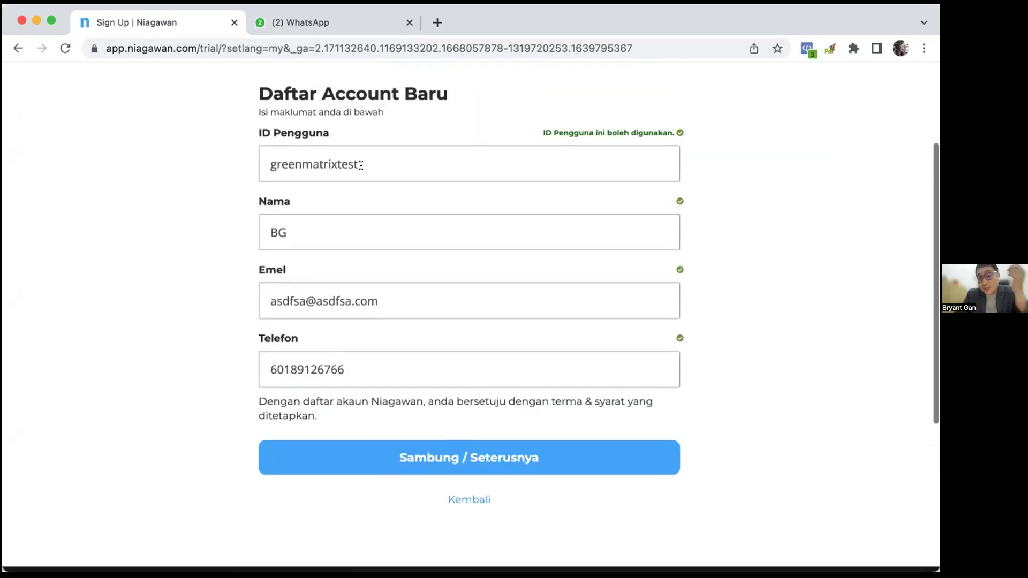
click(492, 454)
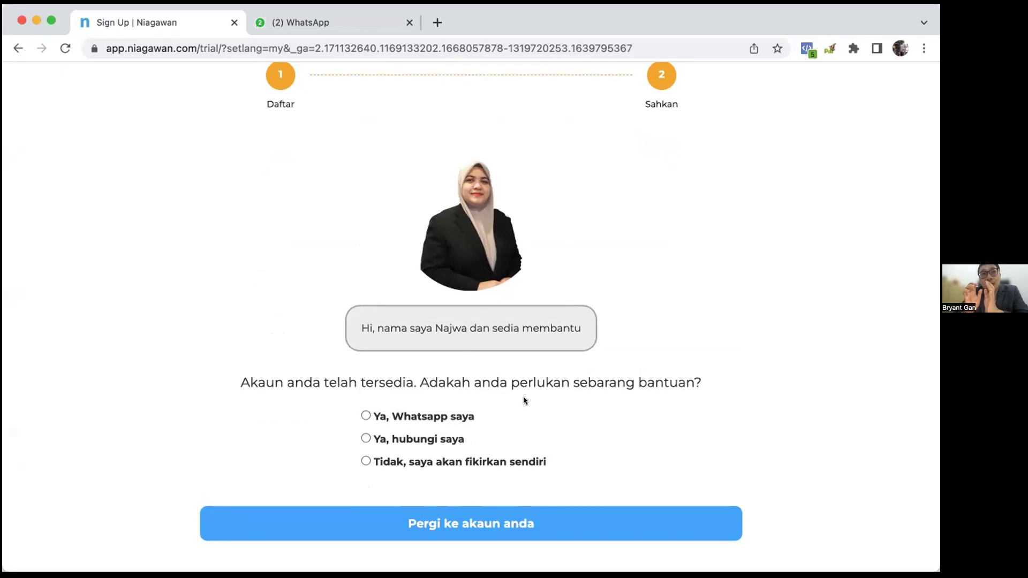
Choose 'Ya, Whatsapp saya' for contact and go into the new account.
click(438, 419)
click(485, 524)
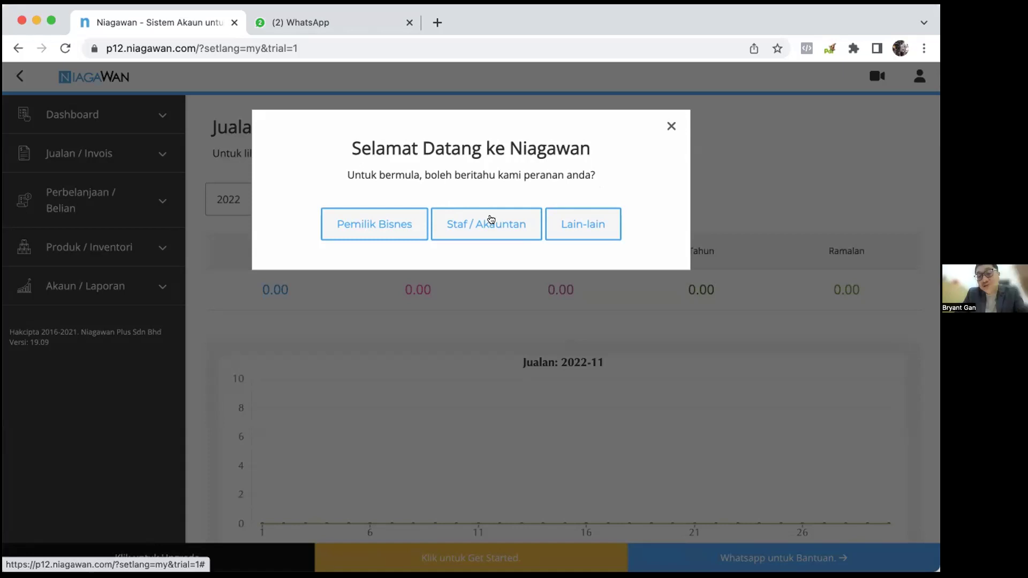
Pick Pemilik Bisnes and Pantau Rekod Jualan, then play the tutorial to 01:22 and pause.
click(397, 231)
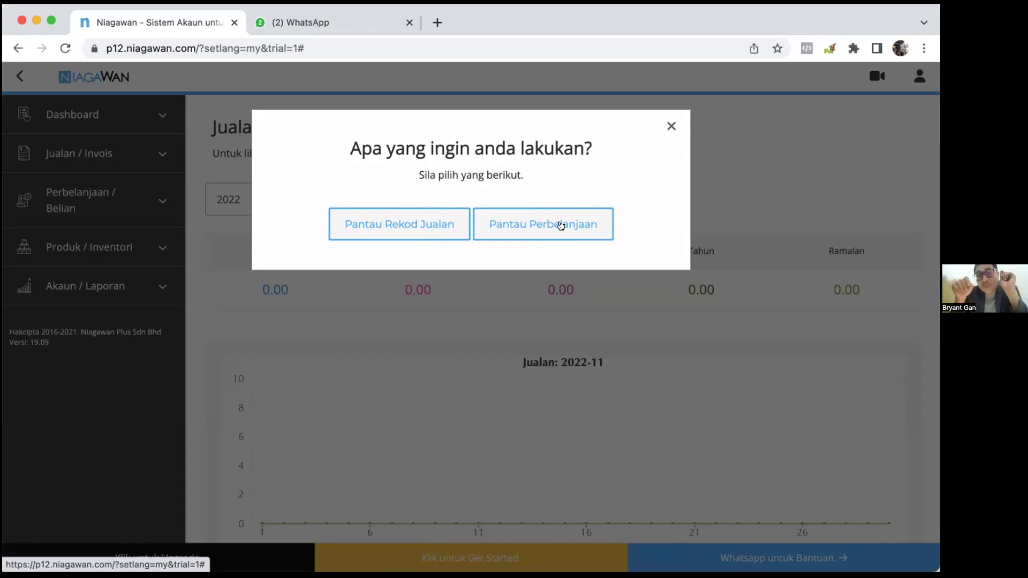
click(427, 225)
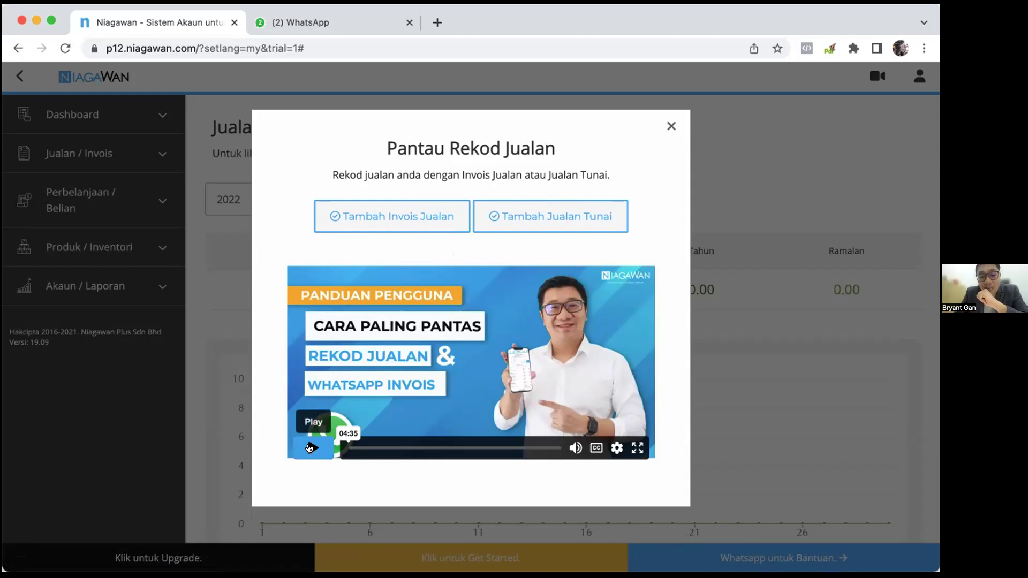
click(311, 447)
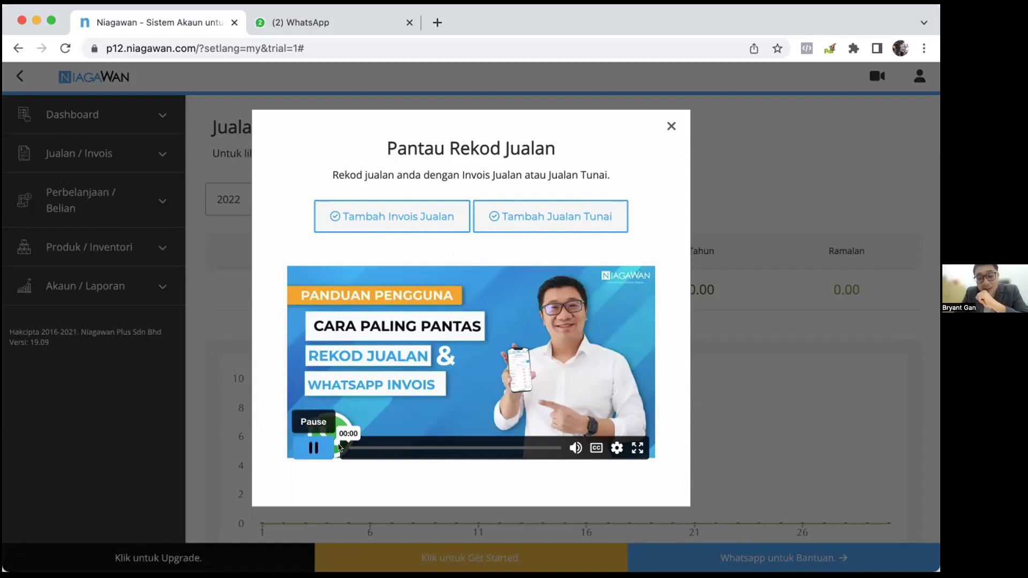
click(410, 447)
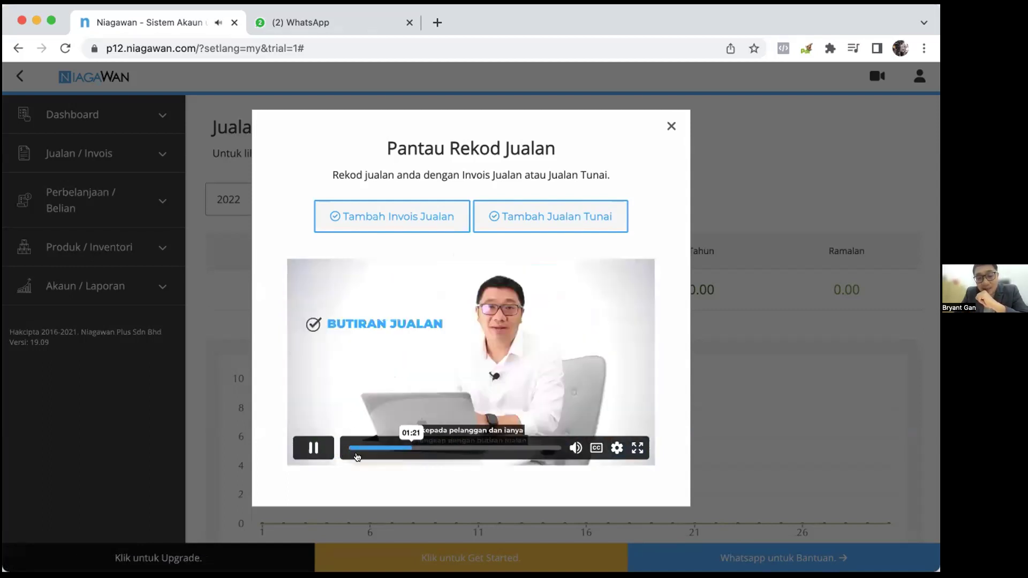
click(314, 447)
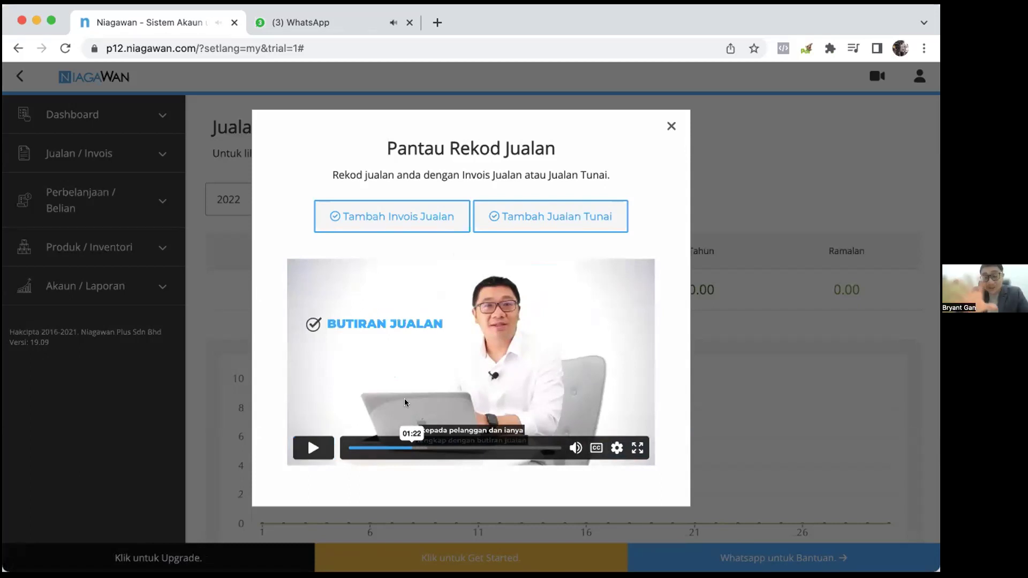
Start a new sales invoice and create a new product from its empty item list.
click(393, 223)
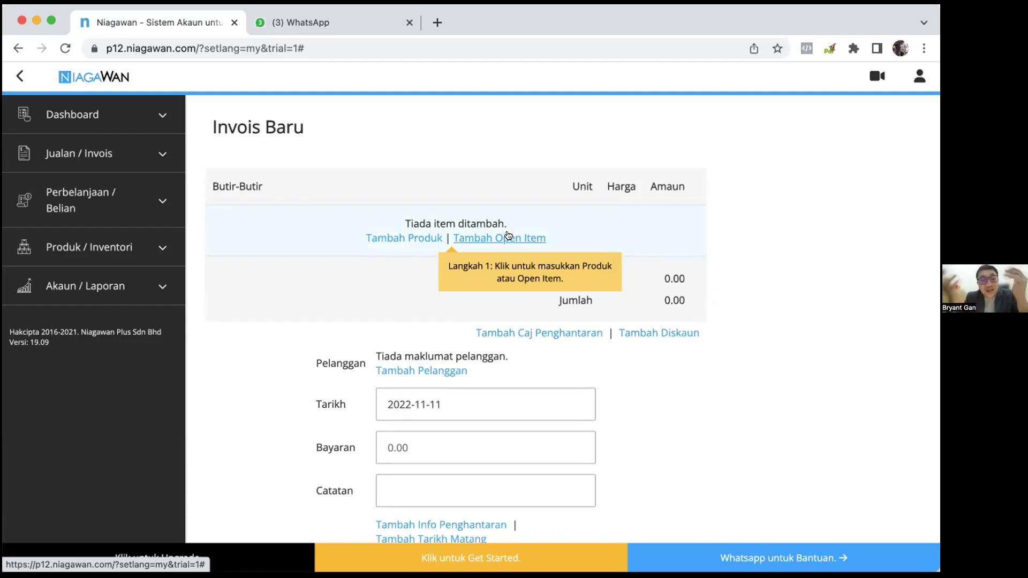
click(428, 241)
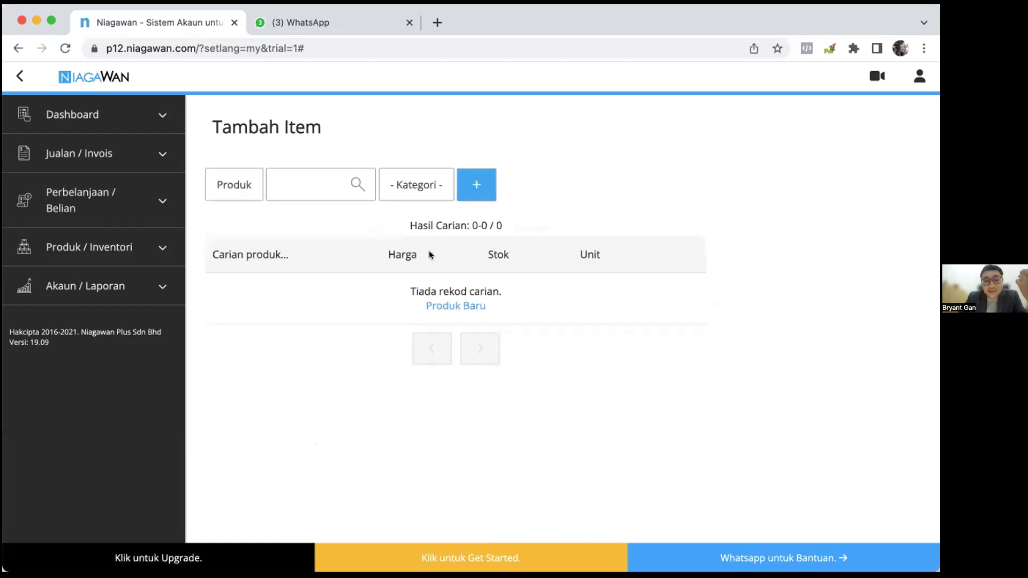
click(467, 308)
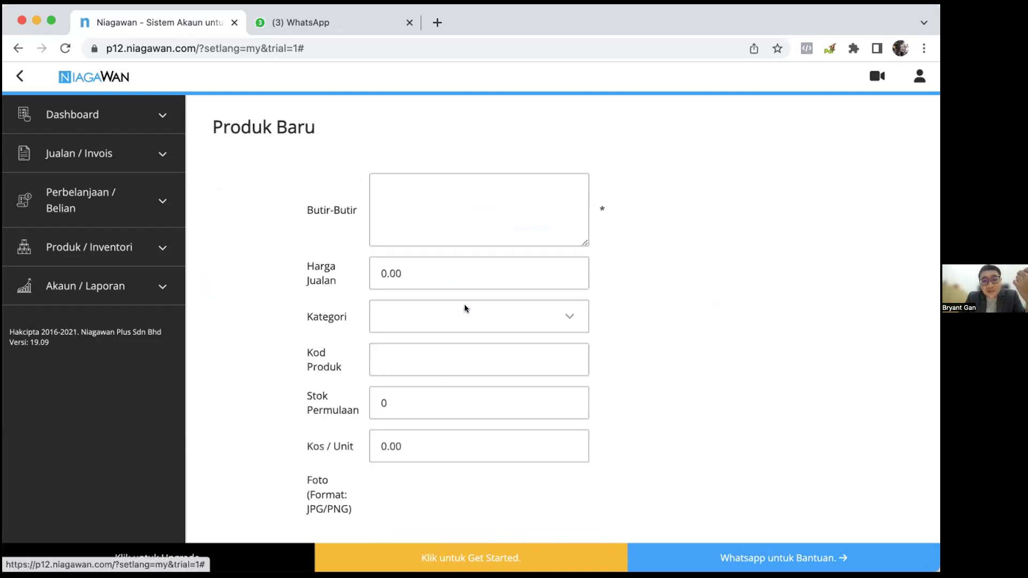
Name the new product 'Perodua Bezza 1.3 (PPP6316)'.
click(462, 212)
text(Proton Wira)
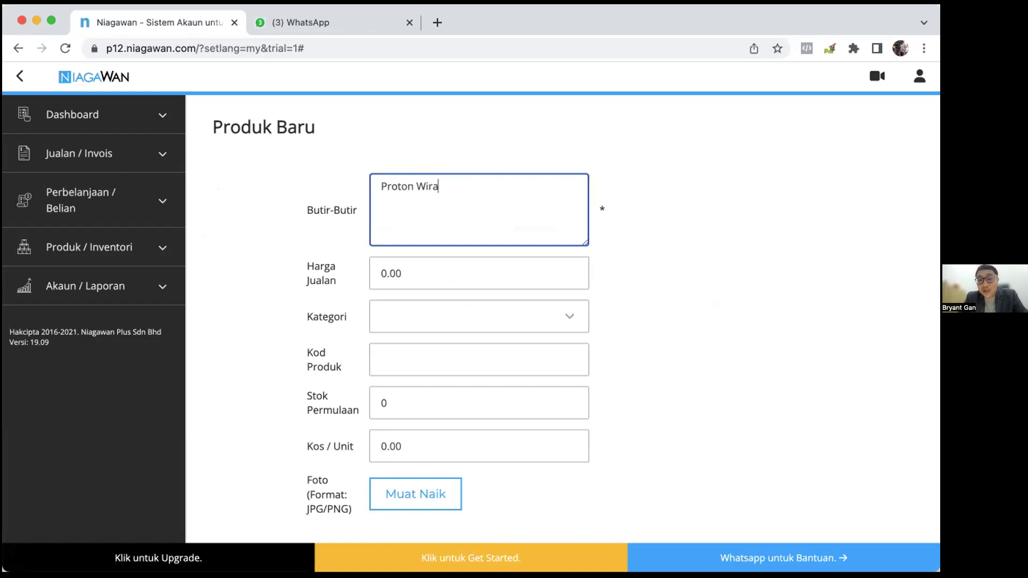
key(BackSpace)
key(BackSpace)
key(BackSpace)
key(BackSpace)
key(super+a)
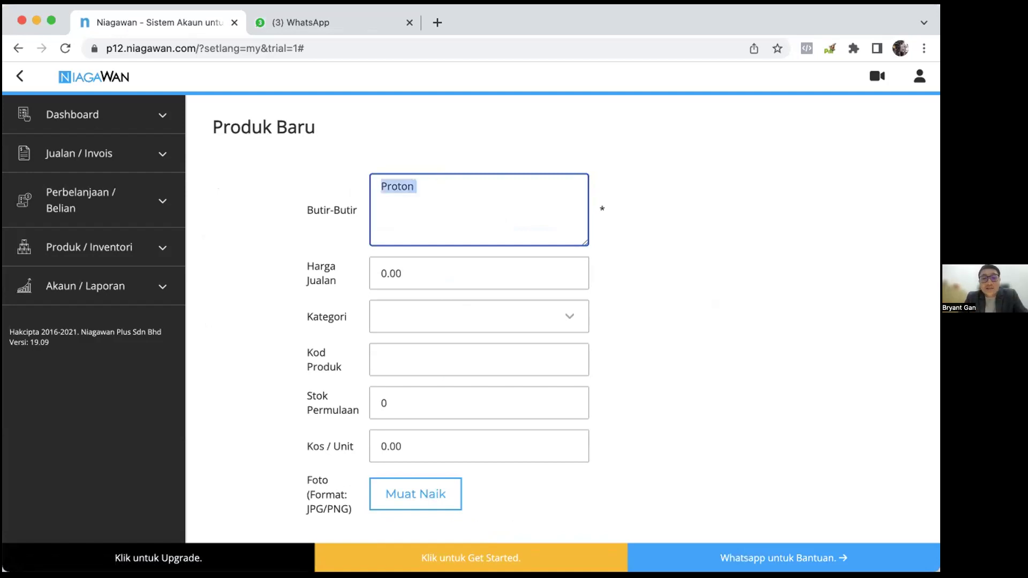
key(BackSpace)
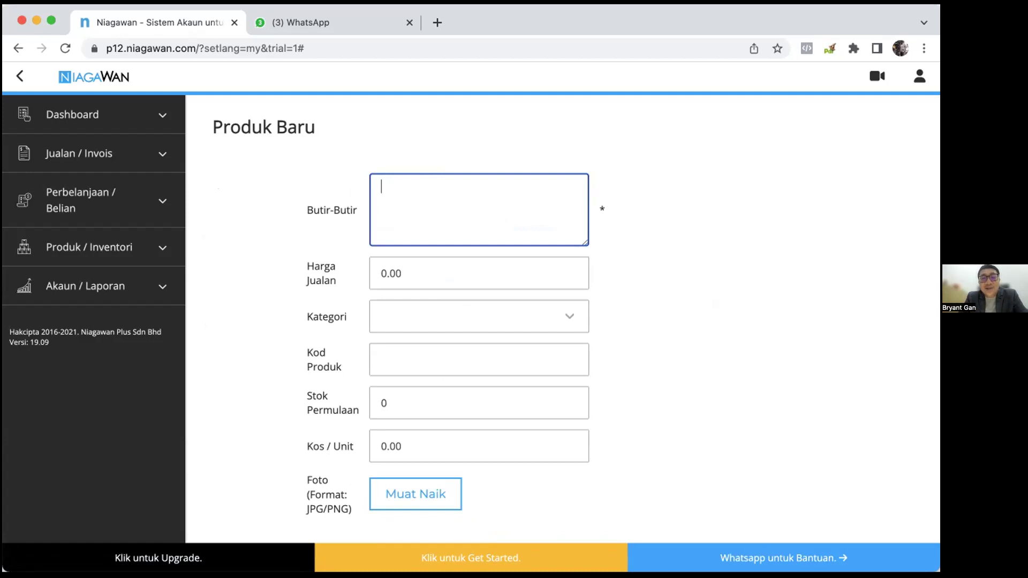
text(PeroduaB)
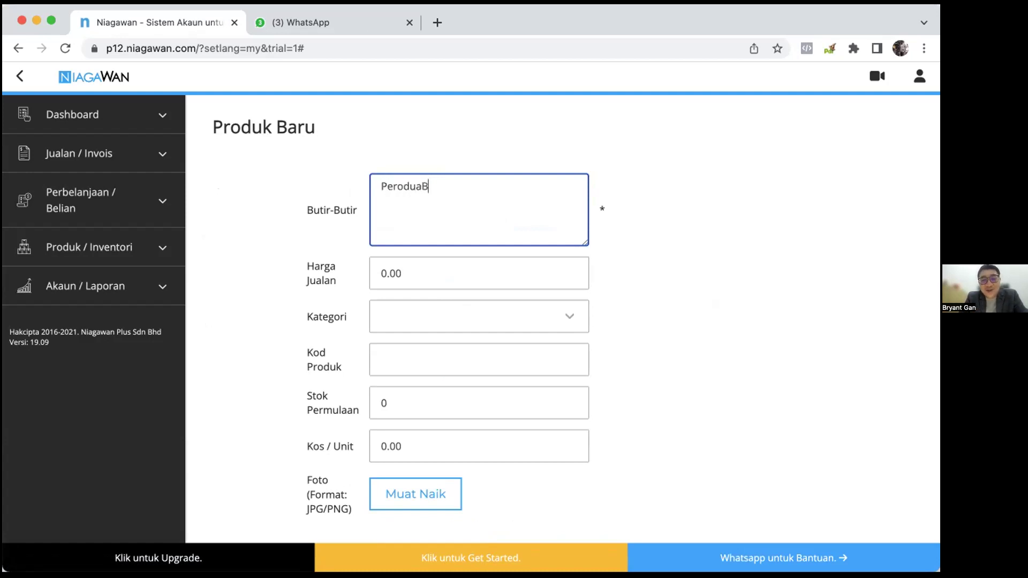
key(BackSpace)
text(Bezza 1.3 (PPP6316)
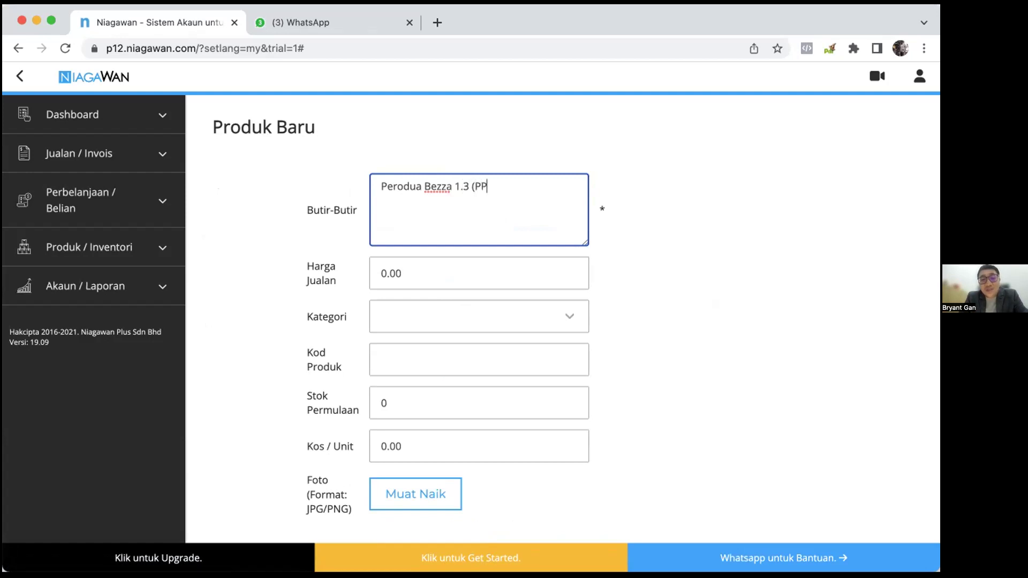
text())
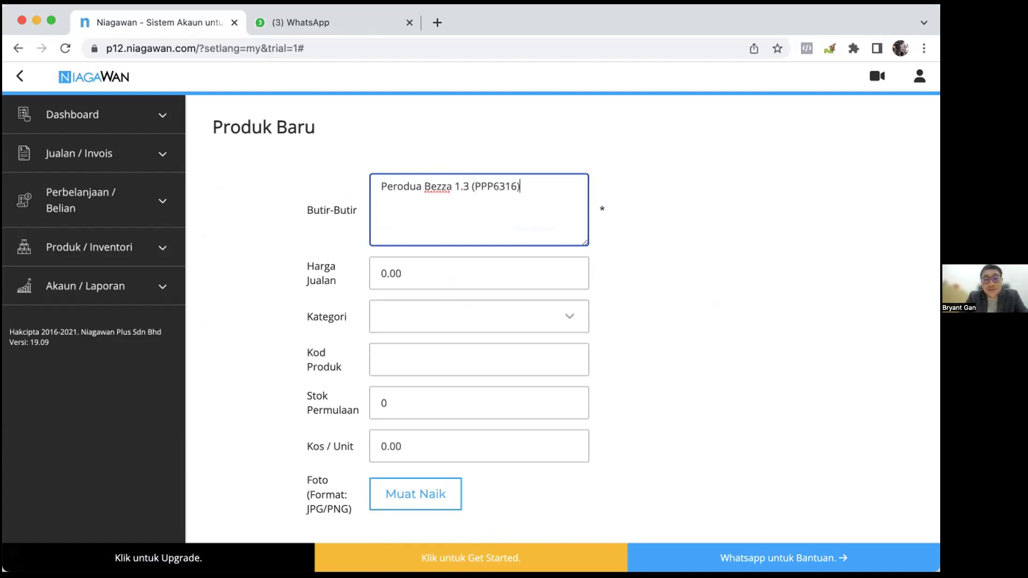
Set selling price 160 and product code PPP6316, then save it onto the invoice.
click(428, 273)
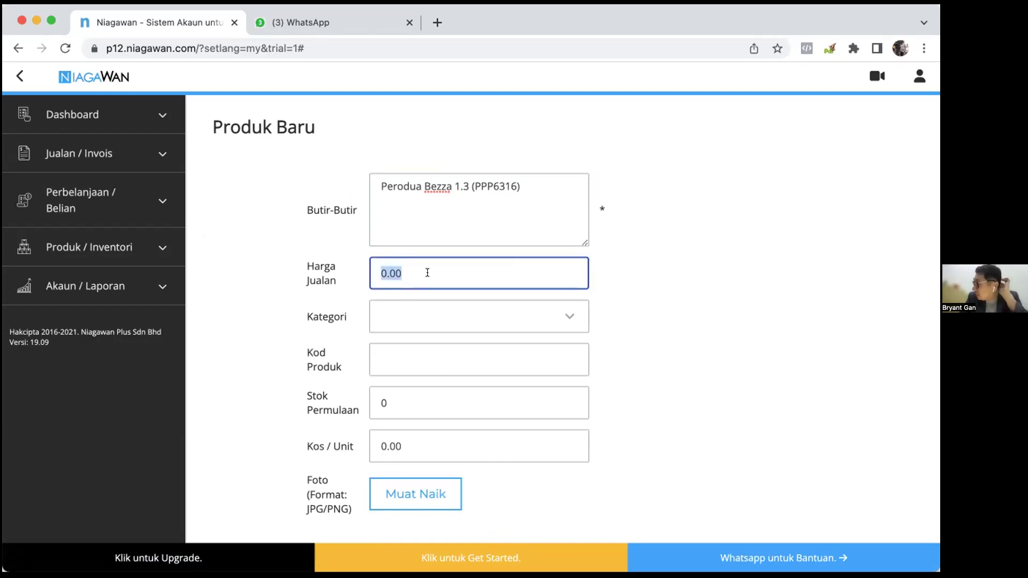
text(120)
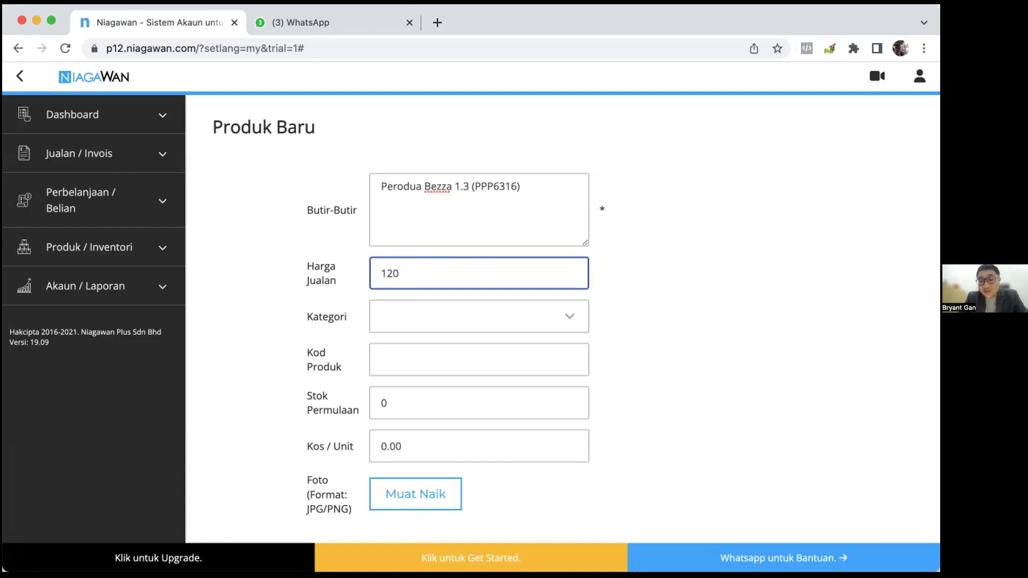
key(BackSpace)
key(BackSpace)
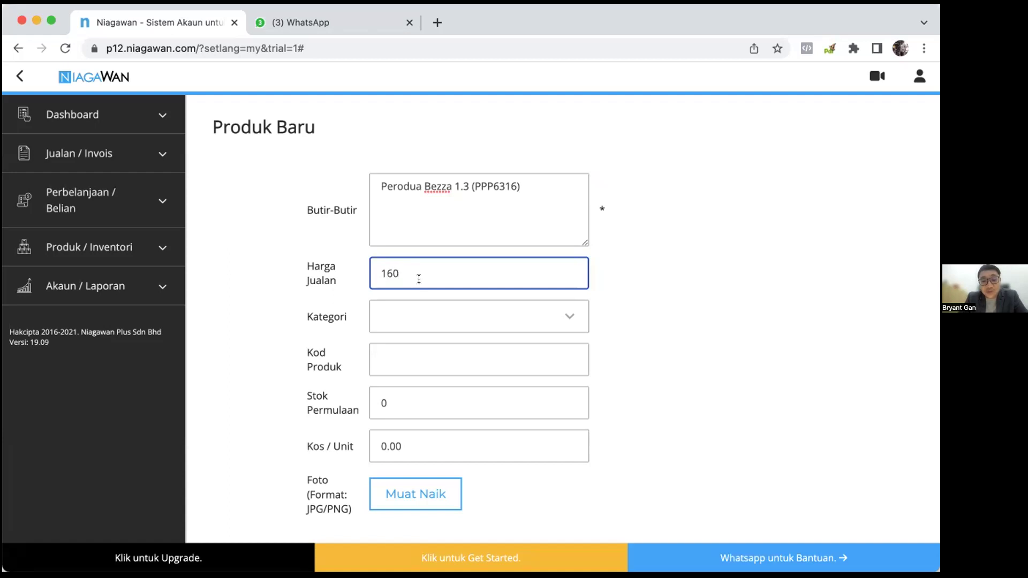
click(414, 362)
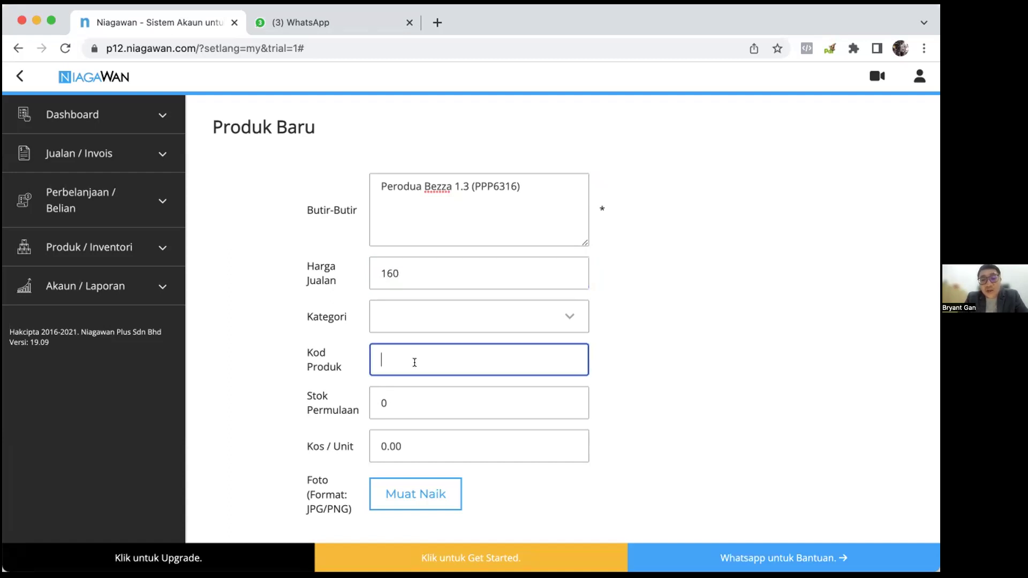
text(PPP6316)
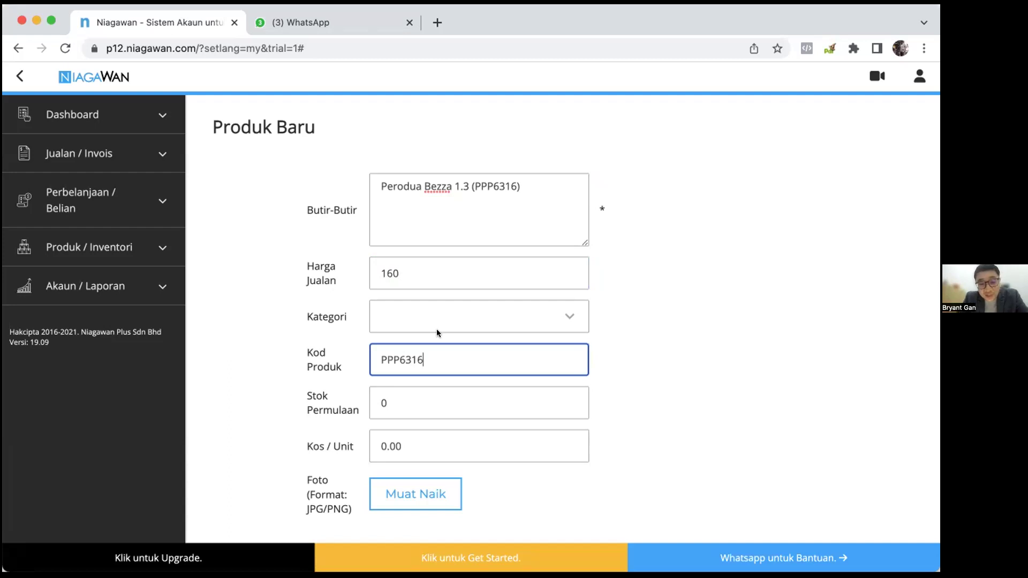
scroll(631, 410, down, 2)
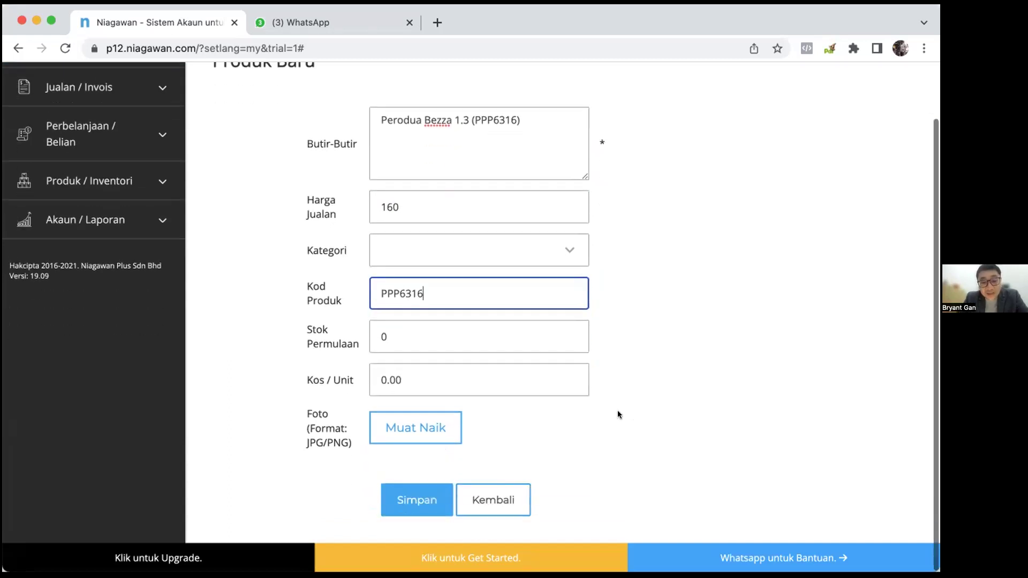
click(480, 384)
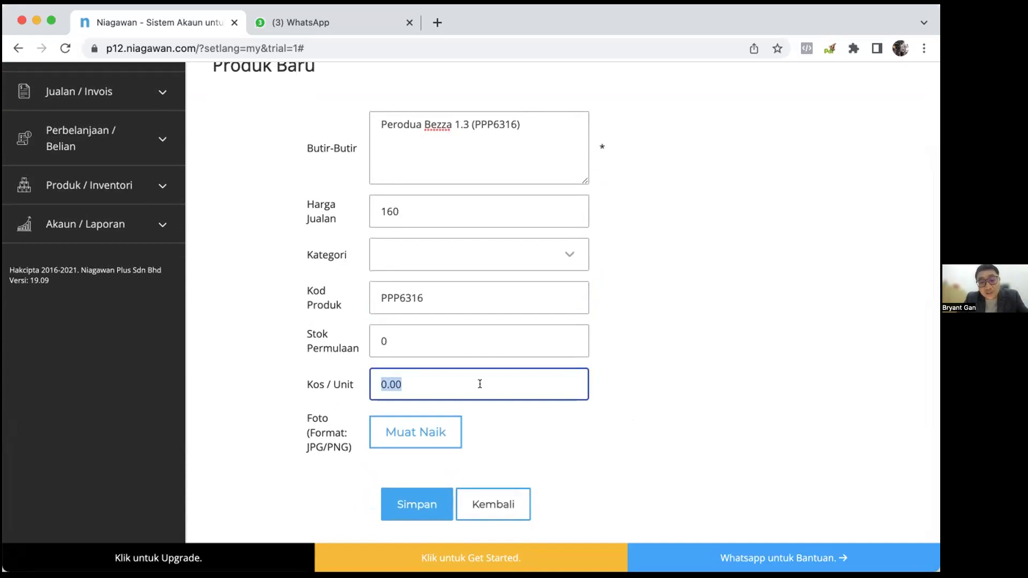
click(426, 505)
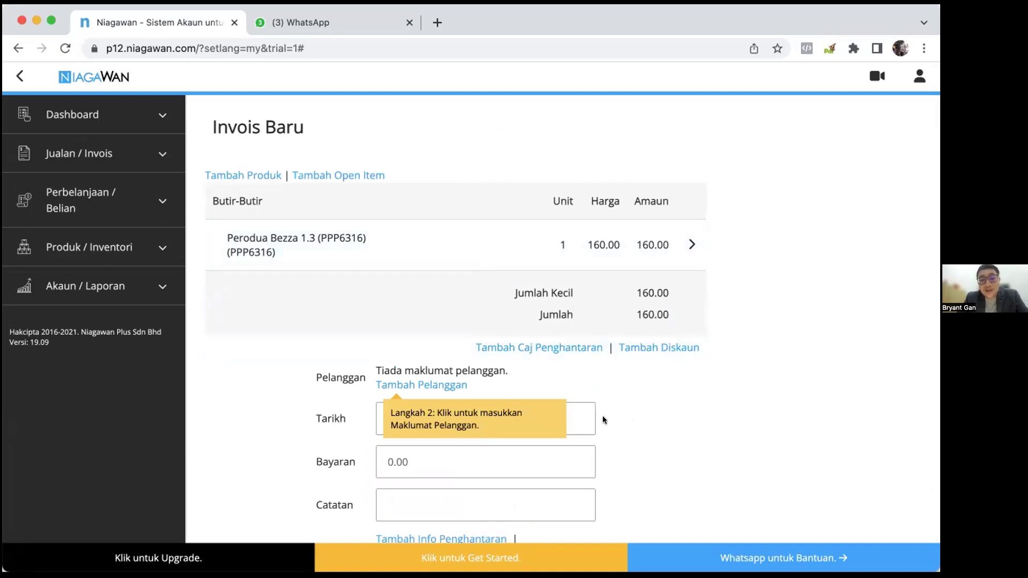
Create a new customer and enter the customer's full name and phone number.
click(424, 385)
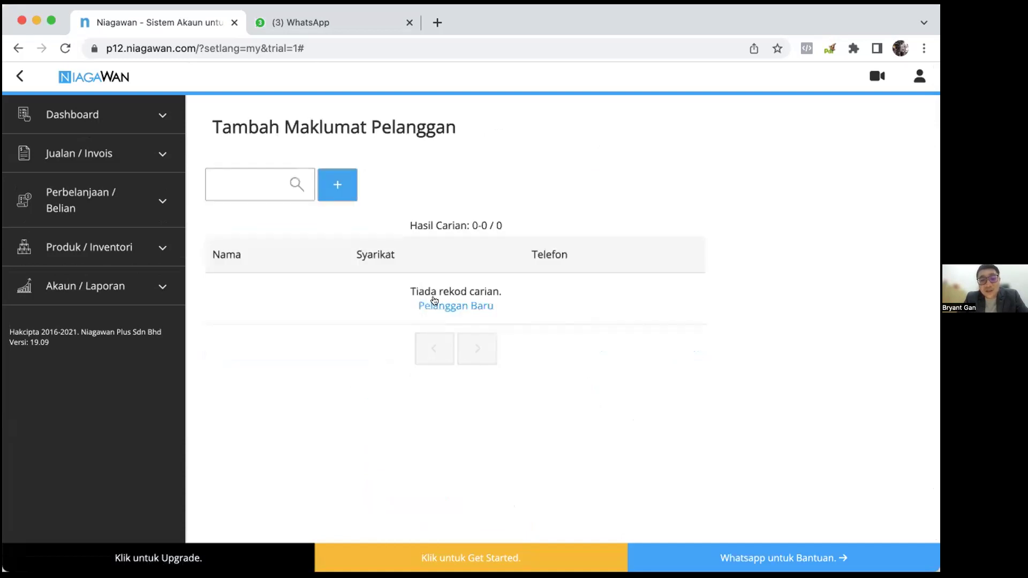
click(453, 304)
click(431, 188)
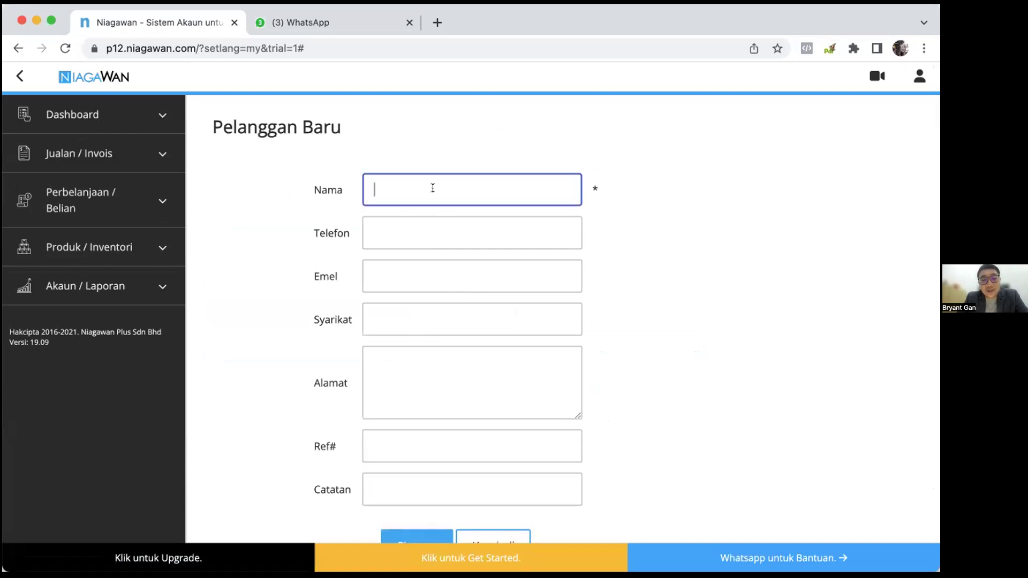
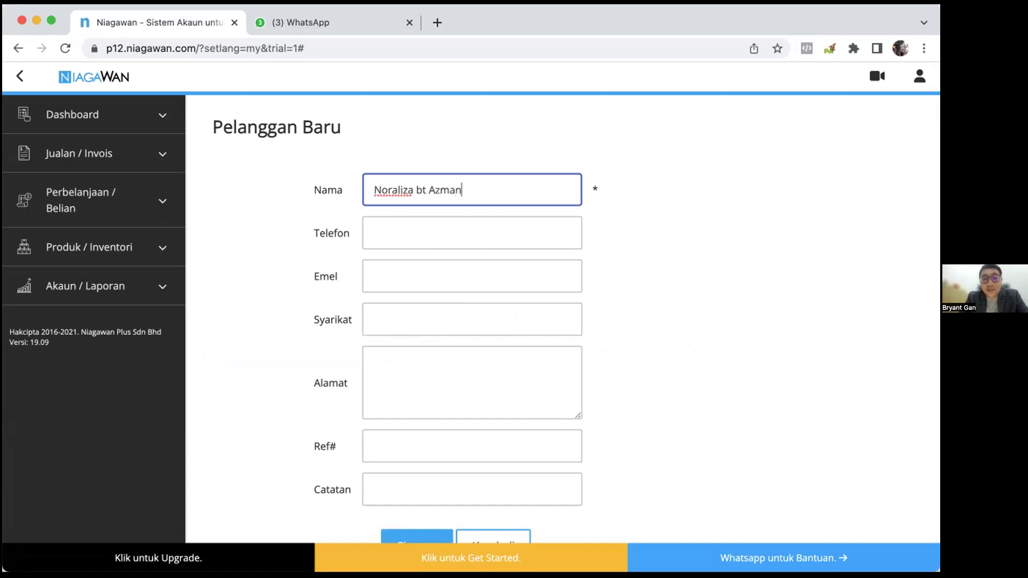
click(472, 233)
text(08887)
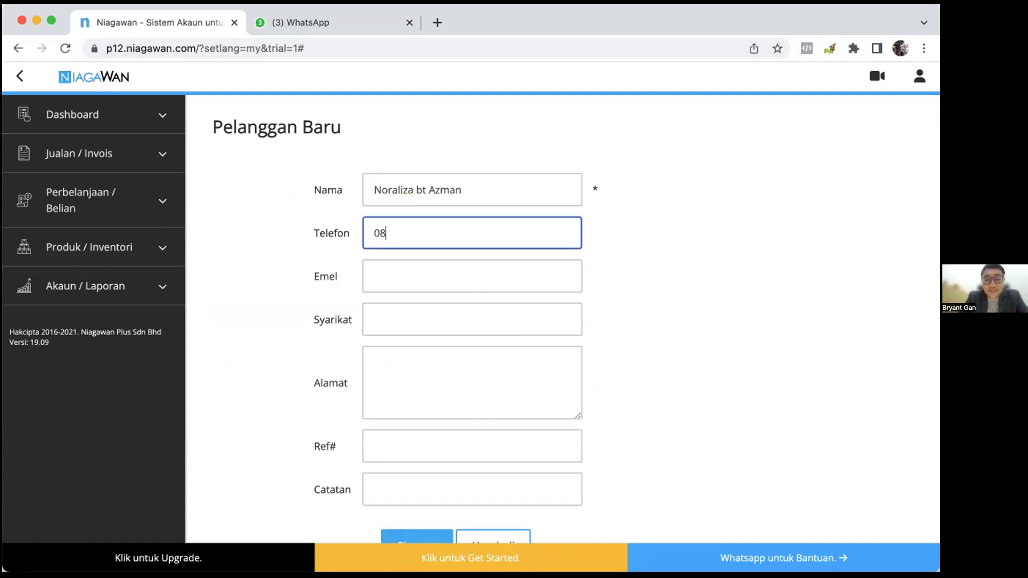
key(BackSpace)
key(BackSpace)
key(BackSpace)
key(BackSpace)
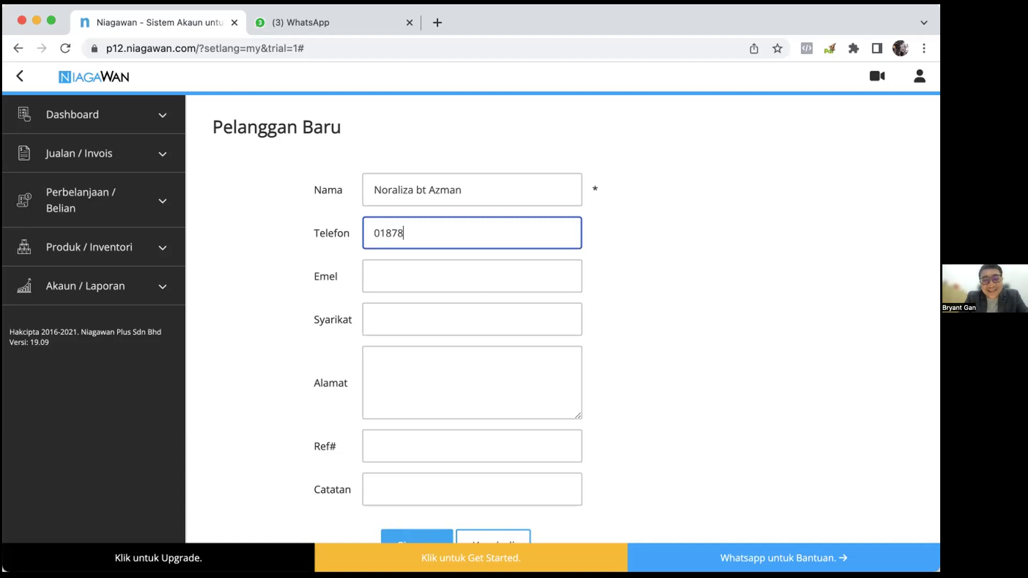
key(Tab)
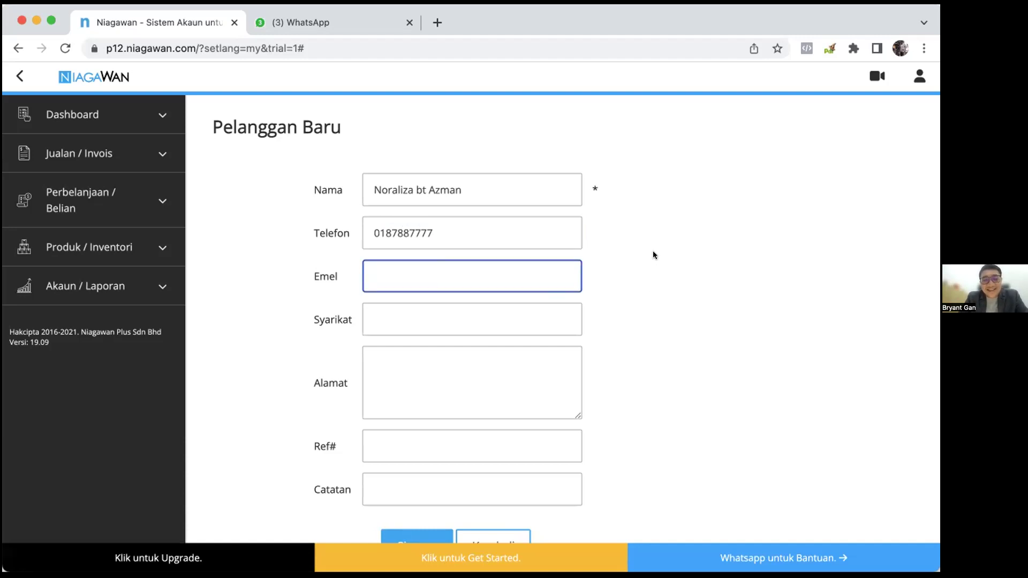
Add the customer's address and reference number, then save the customer to the invoice.
scroll(629, 314, down, 2)
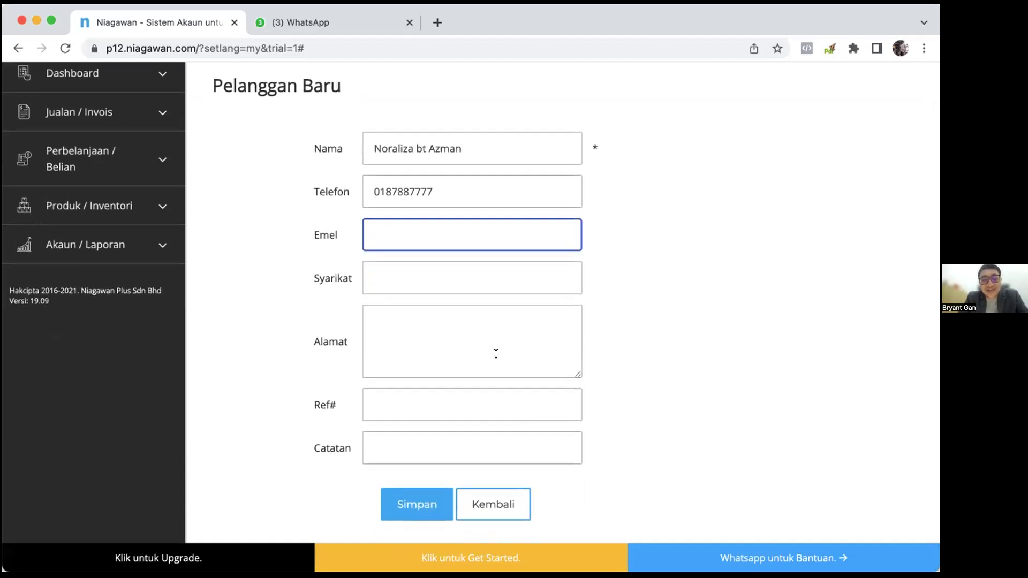
click(511, 343)
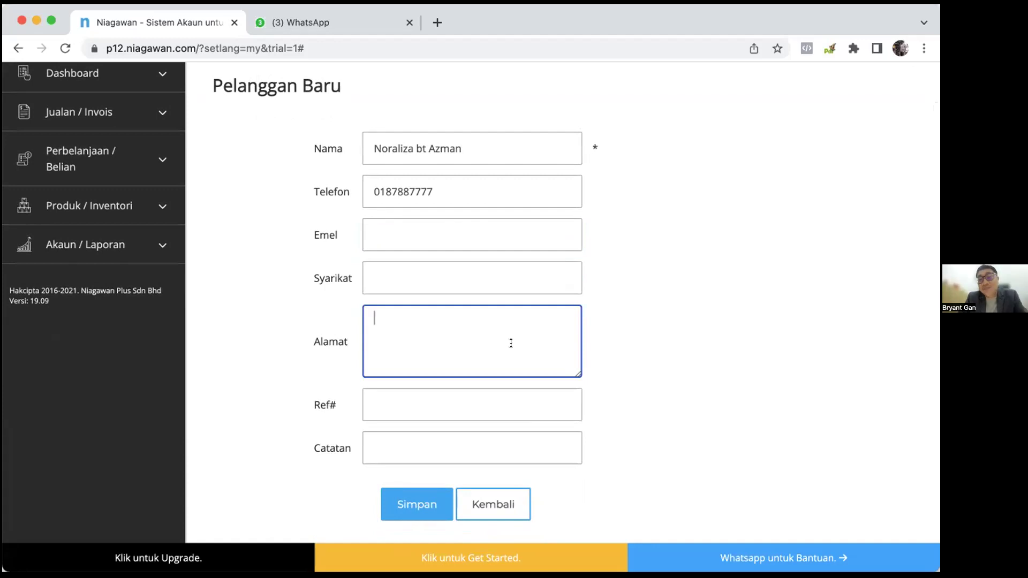
scroll(572, 327, up, 2)
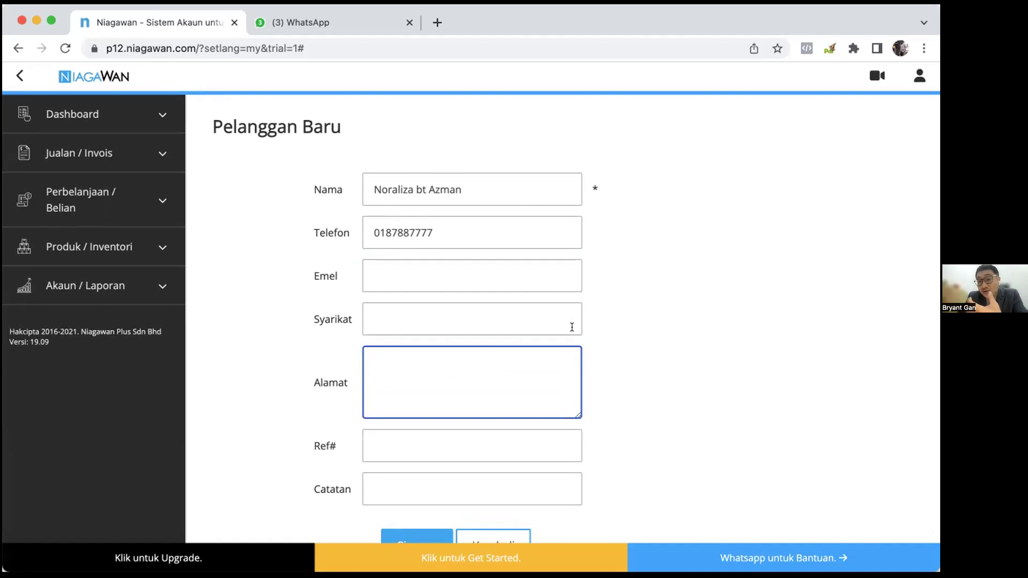
text(12)
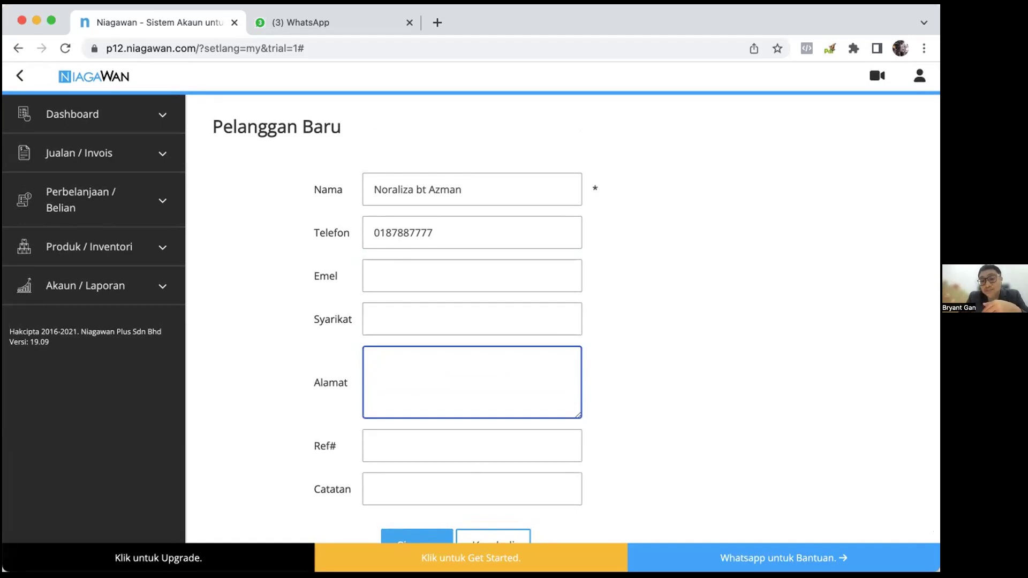
click(530, 437)
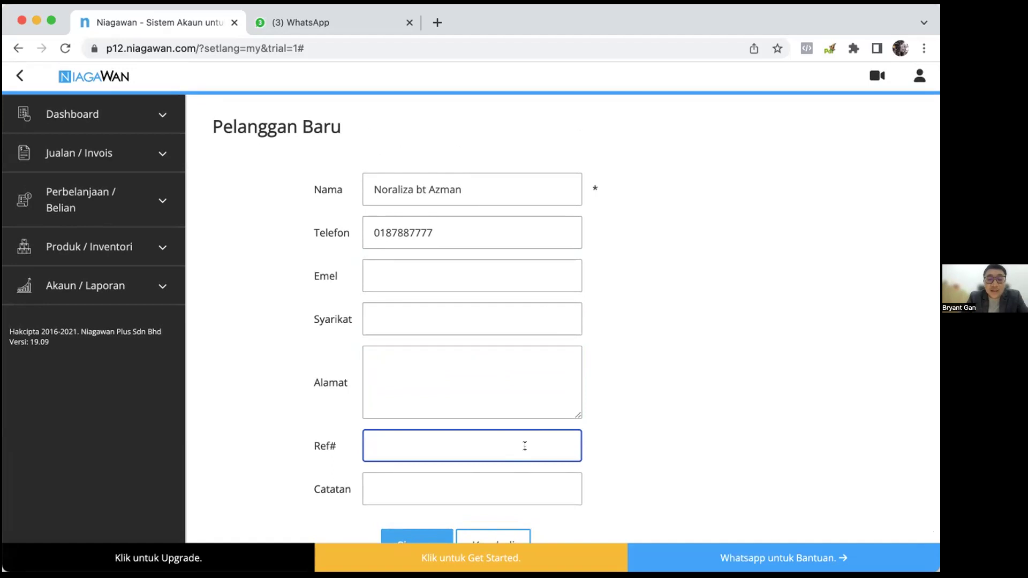
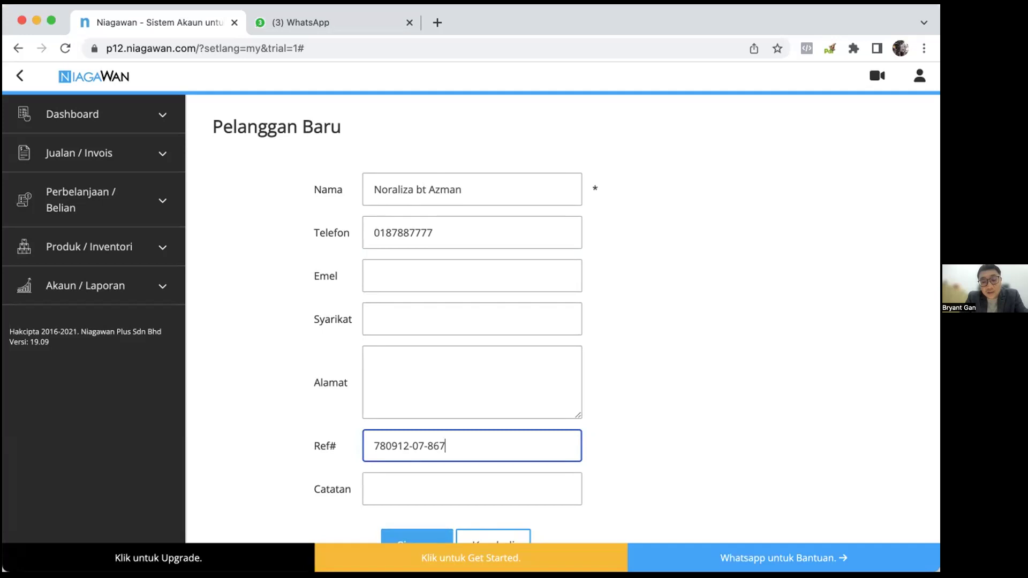
scroll(562, 513, down, 1)
click(431, 500)
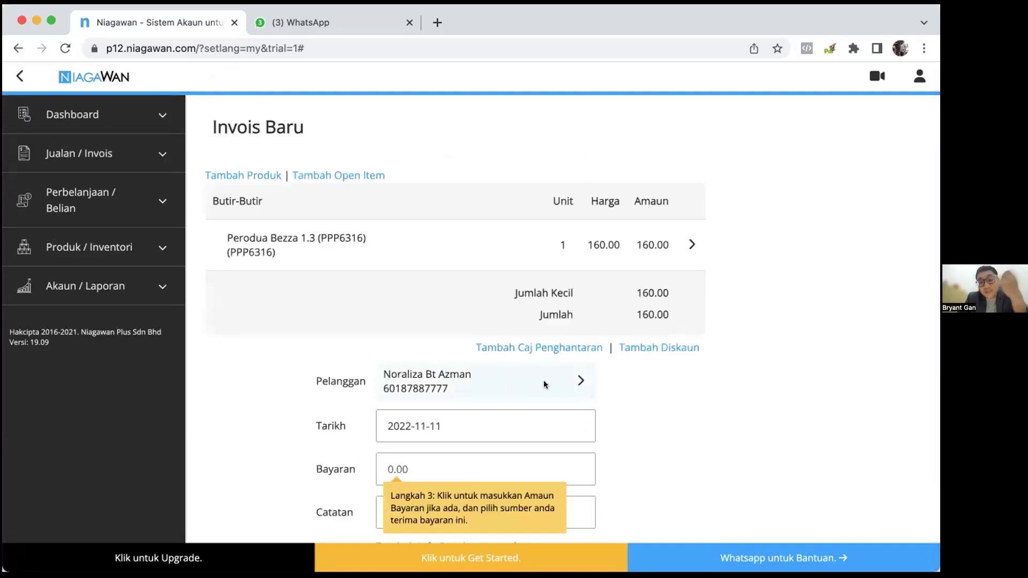
Change the Perodua Bezza line quantity to 3 units, making the total 480.00.
click(450, 468)
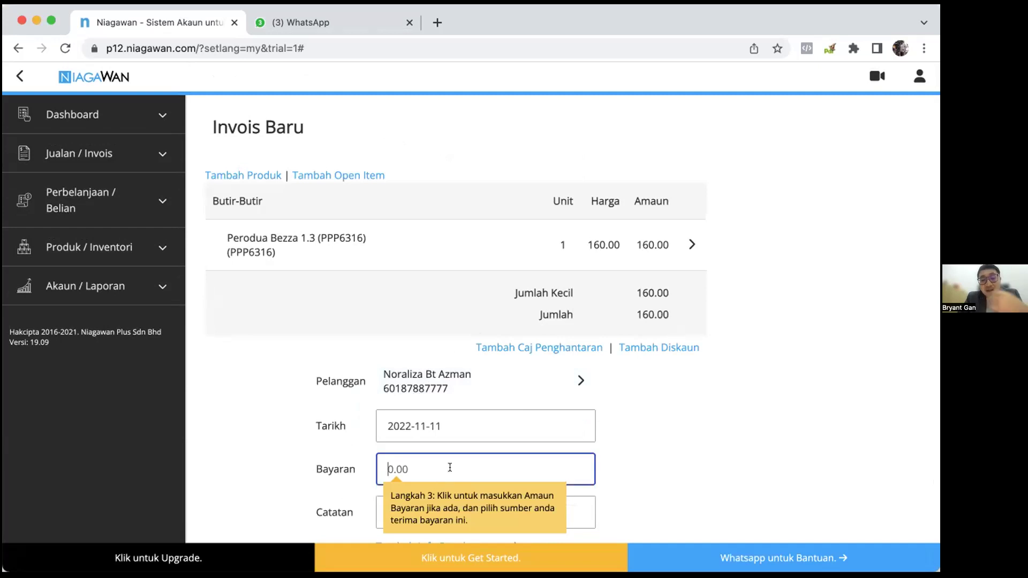
click(692, 245)
click(418, 315)
text(31)
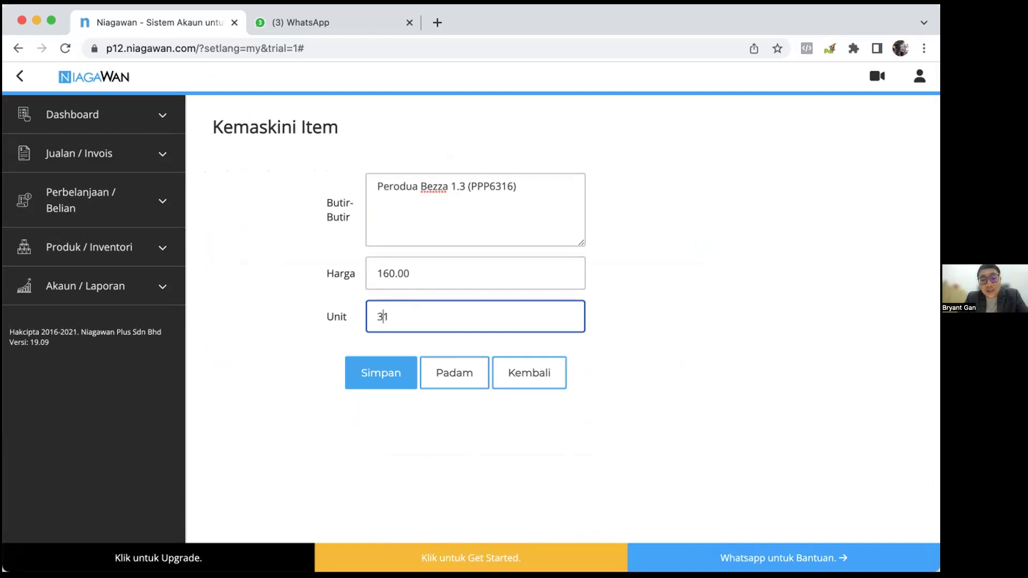
click(370, 371)
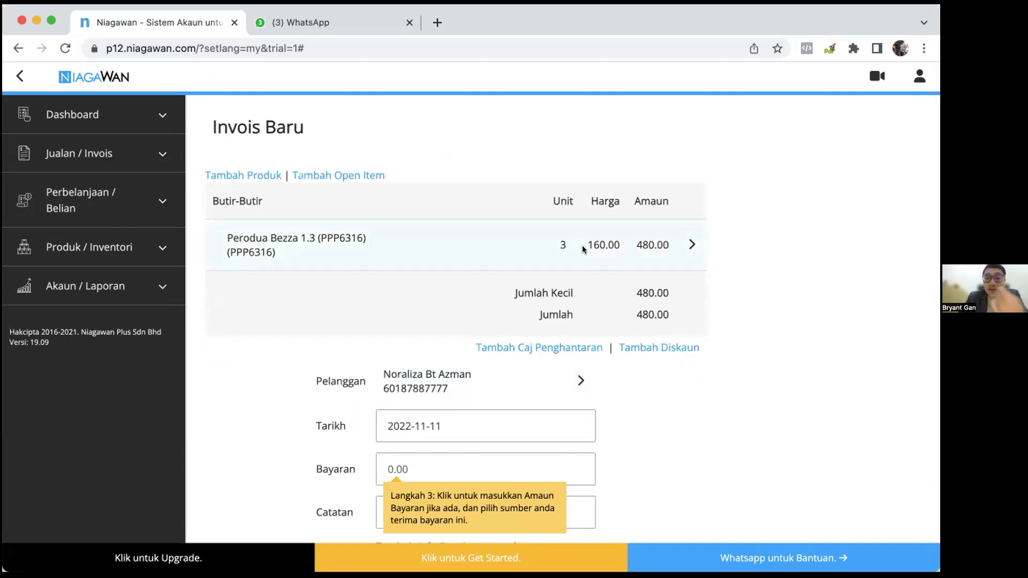
Create an 'Insurance' product at 20.00 and add one unit to the invoice.
click(244, 176)
click(476, 185)
click(480, 242)
text(Insu)
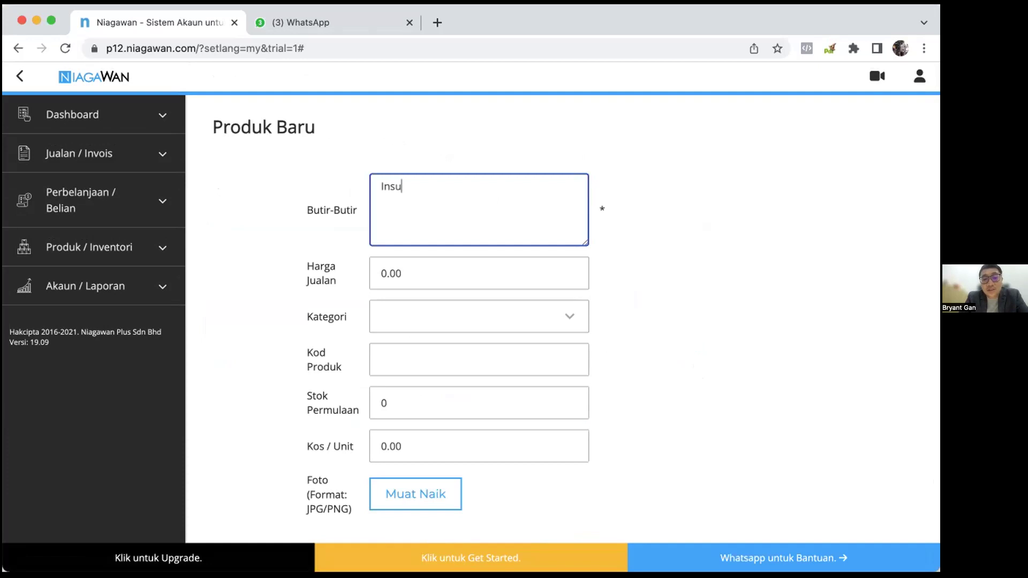
text(rance)
key(Tab)
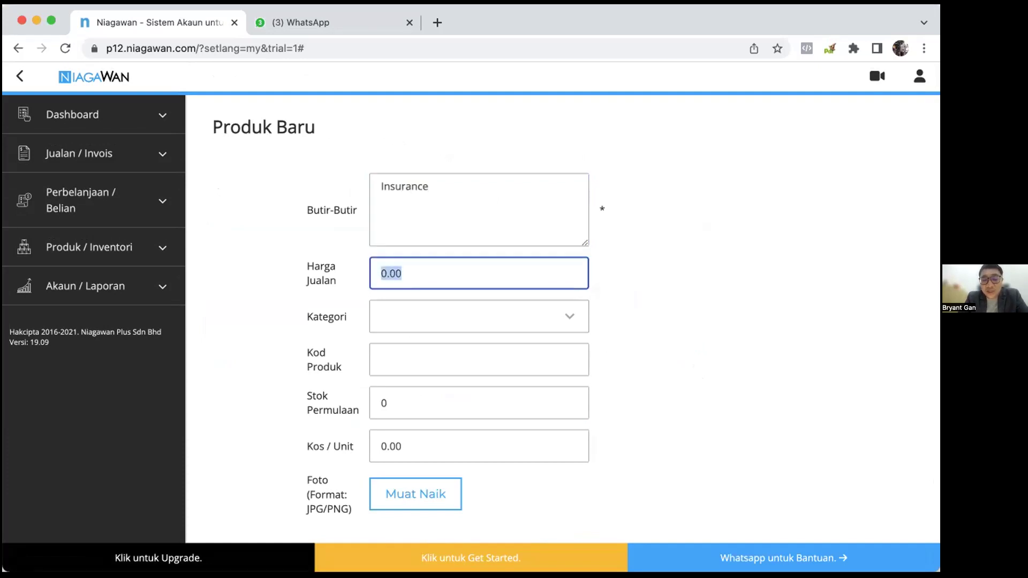
text(20.00)
scroll(562, 273, down, 2)
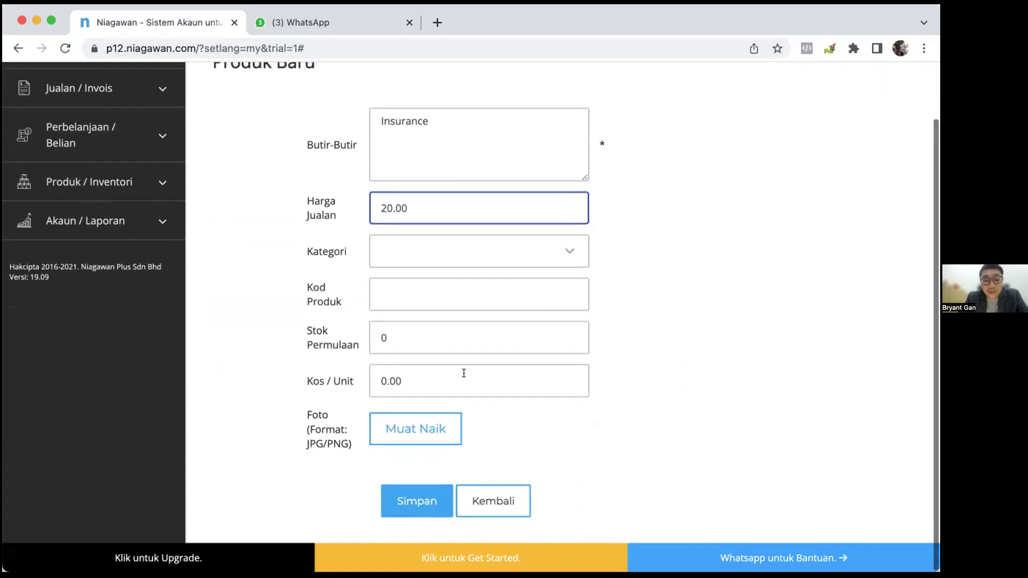
click(419, 498)
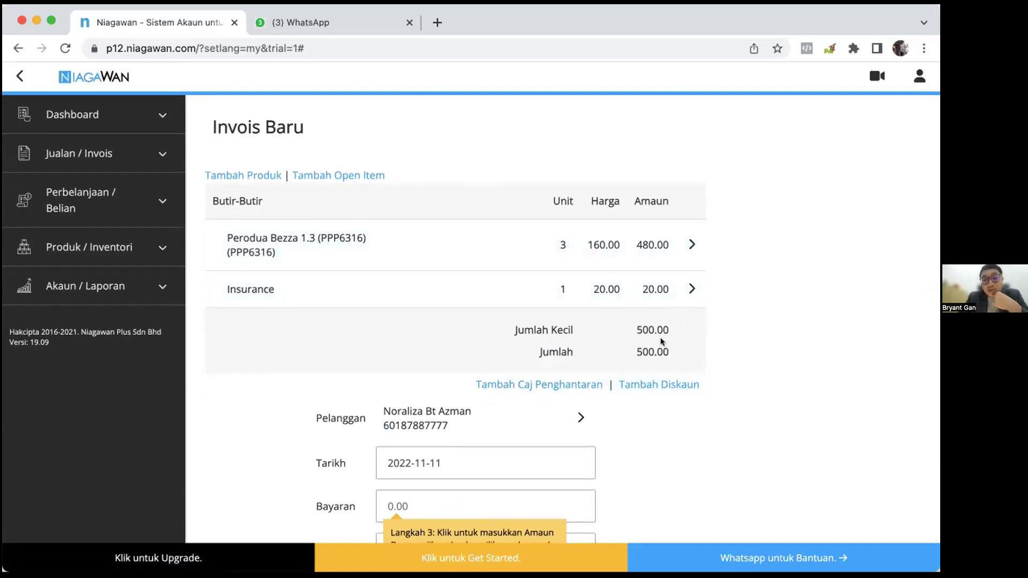
scroll(702, 380, down, 3)
Record a payment of 100 received by Bank.
click(555, 371)
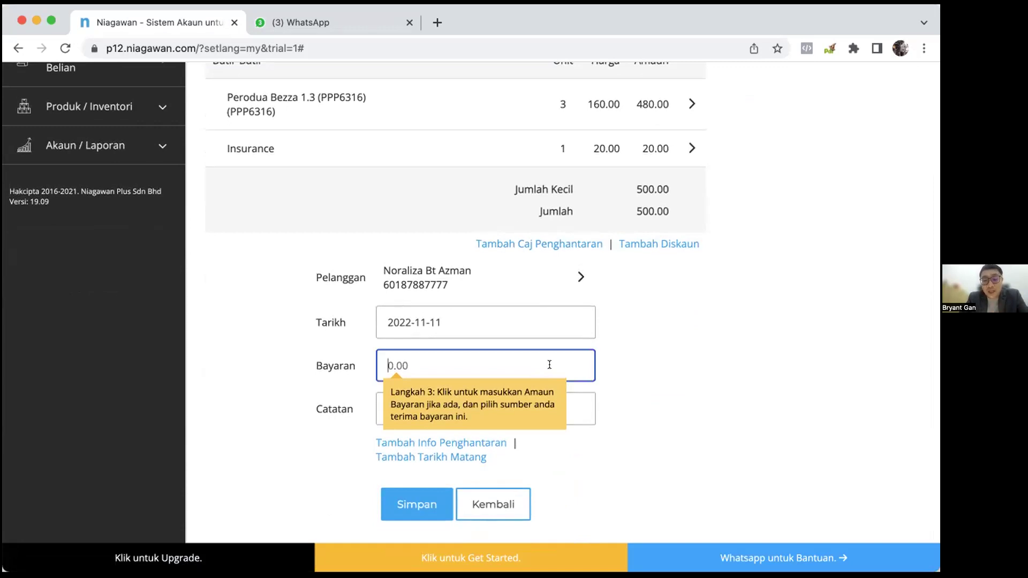
text(100)
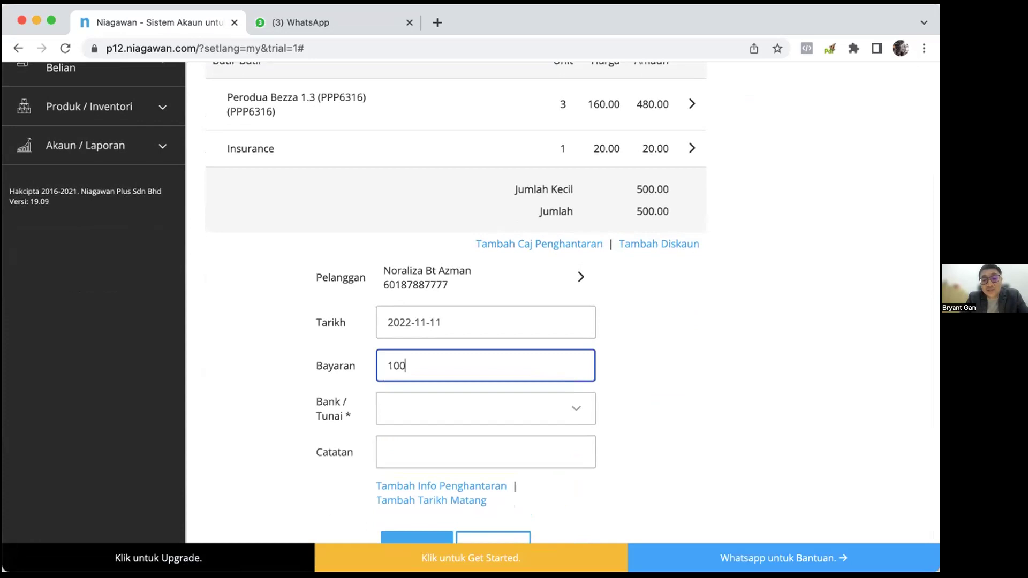
click(548, 406)
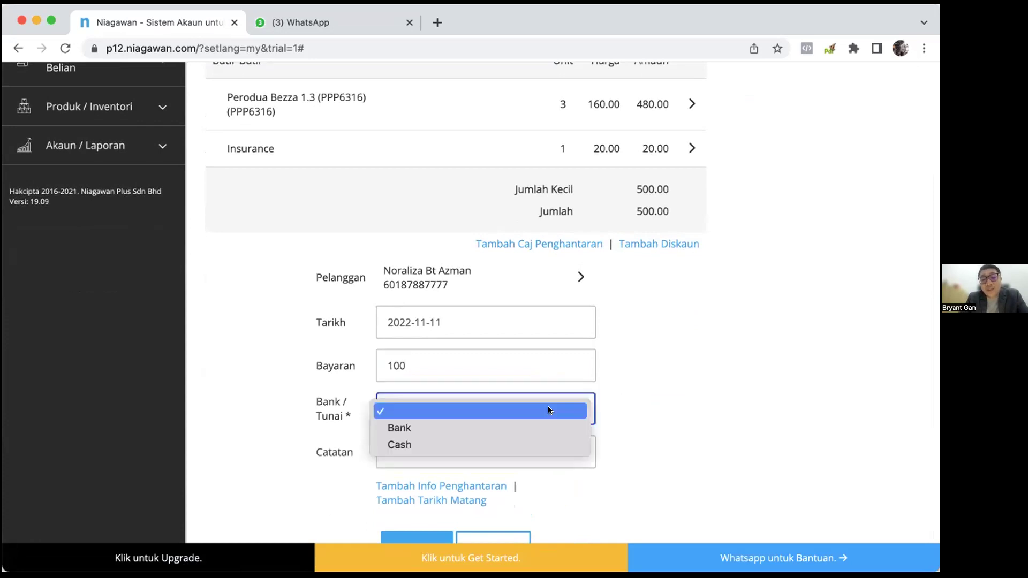
click(546, 426)
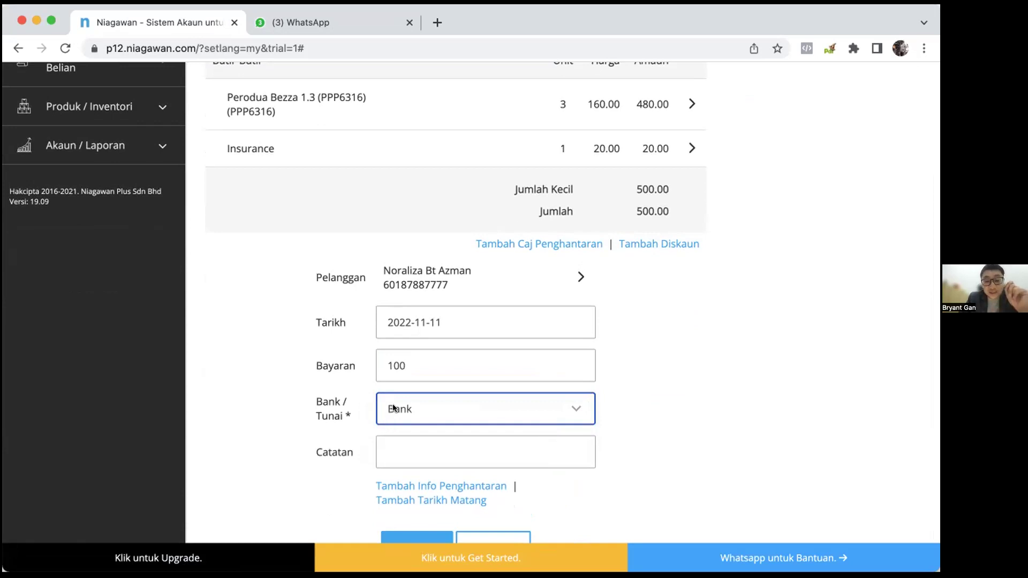
Add the invoice note 'Booking utk 18-21 Nov 2022'.
click(406, 455)
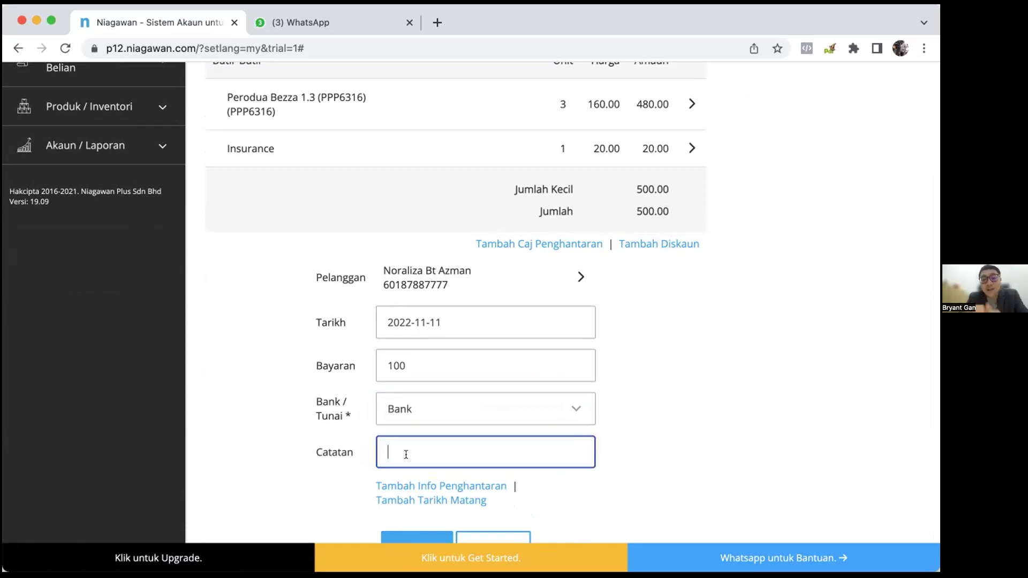
text(MA)
key(BackSpace)
key(BackSpace)
text(Booking utk )
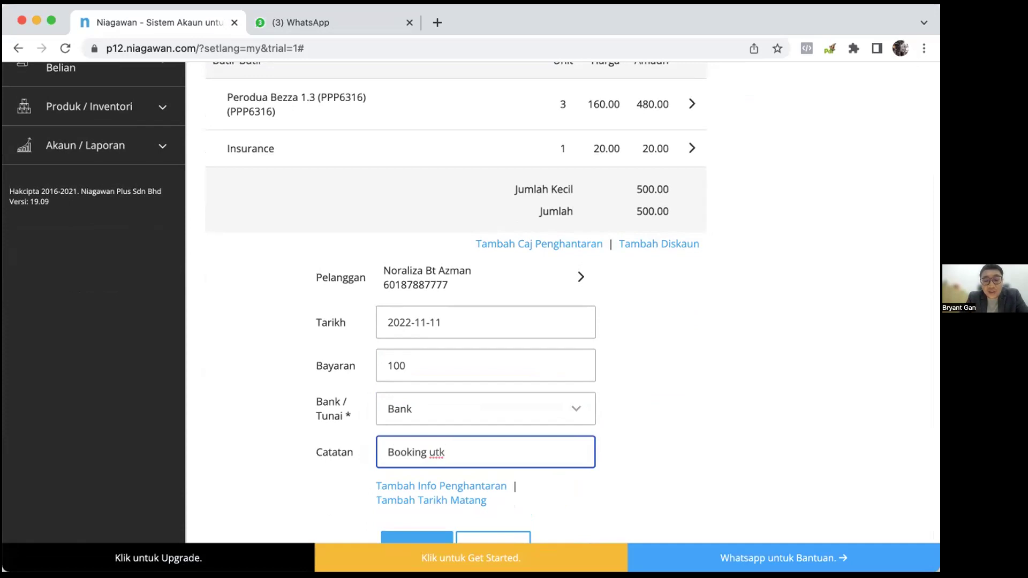
text(1)
text(18-2)
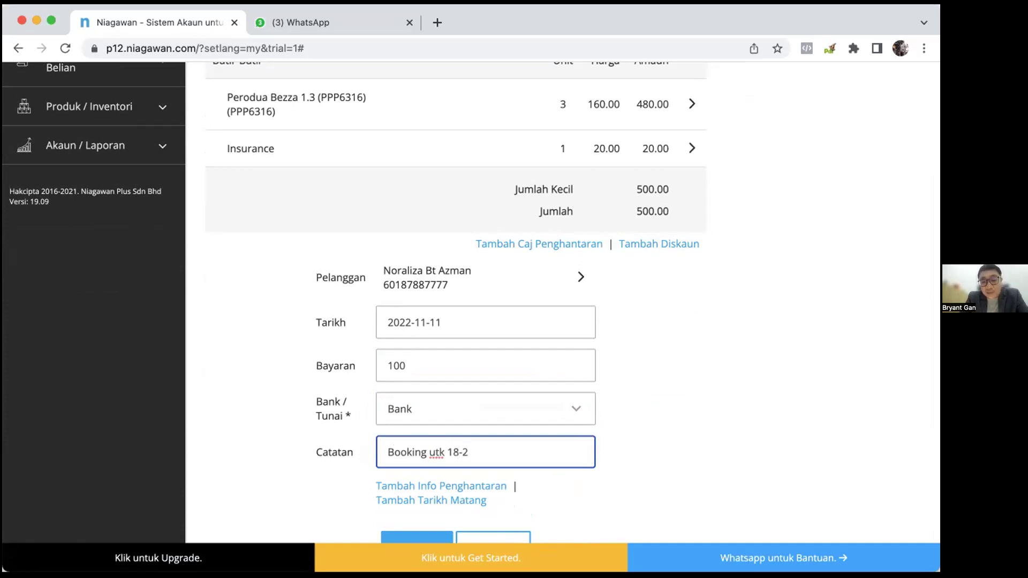
text(1 November)
key(BackSpace)
key(BackSpace)
key(BackSpace)
key(BackSpace)
key(BackSpace)
text(2022)
scroll(592, 434, down, 2)
Save invoice S2200001 as partial with 400.00 balance and share it via WhatsApp.
click(399, 508)
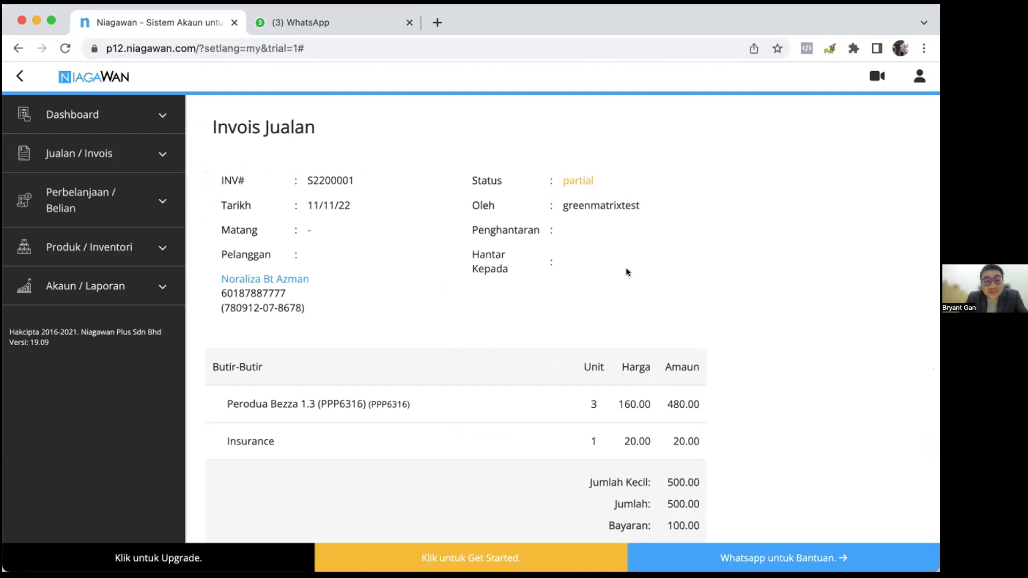
scroll(626, 272, down, 5)
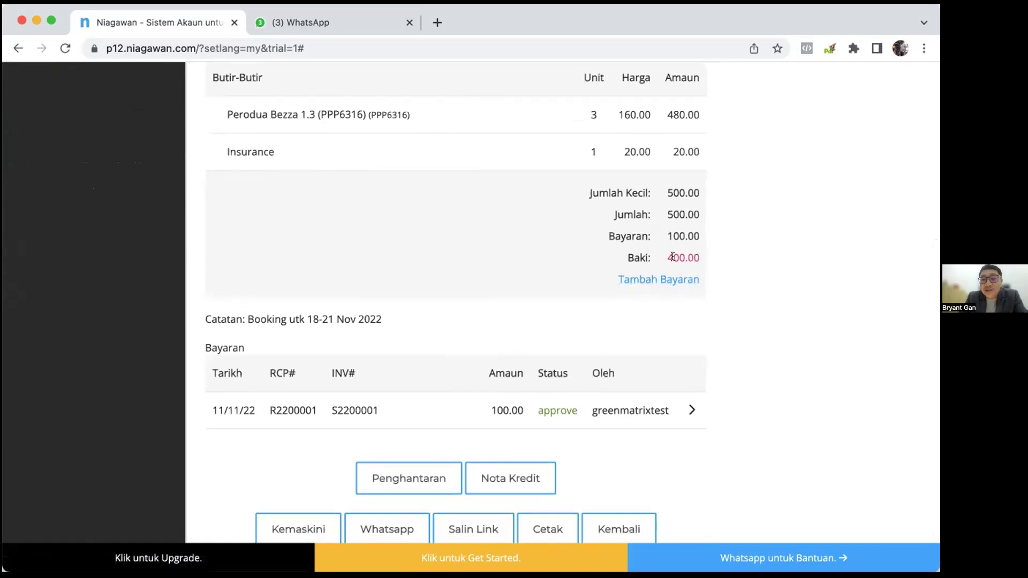
scroll(664, 316, down, 1)
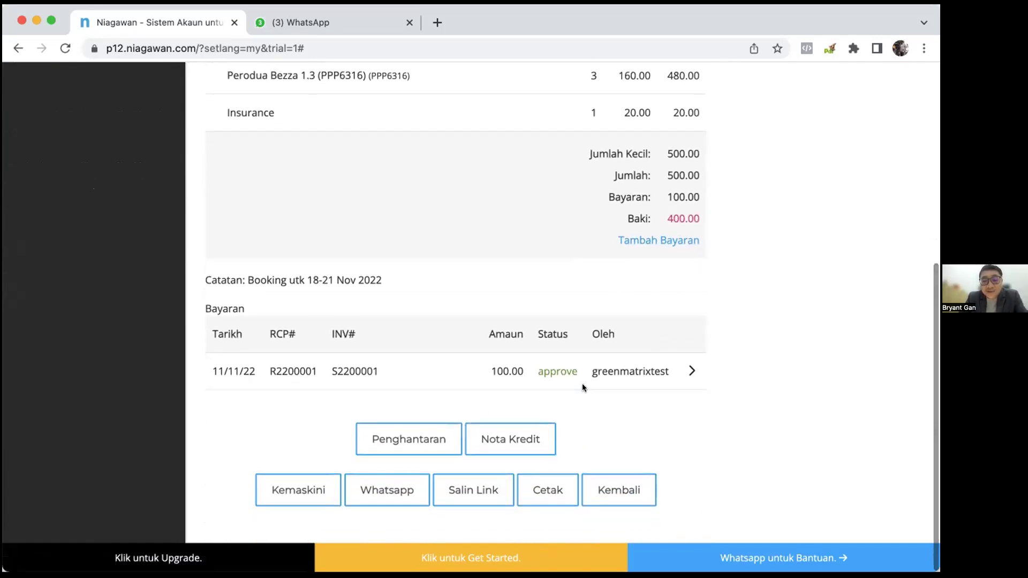
click(411, 487)
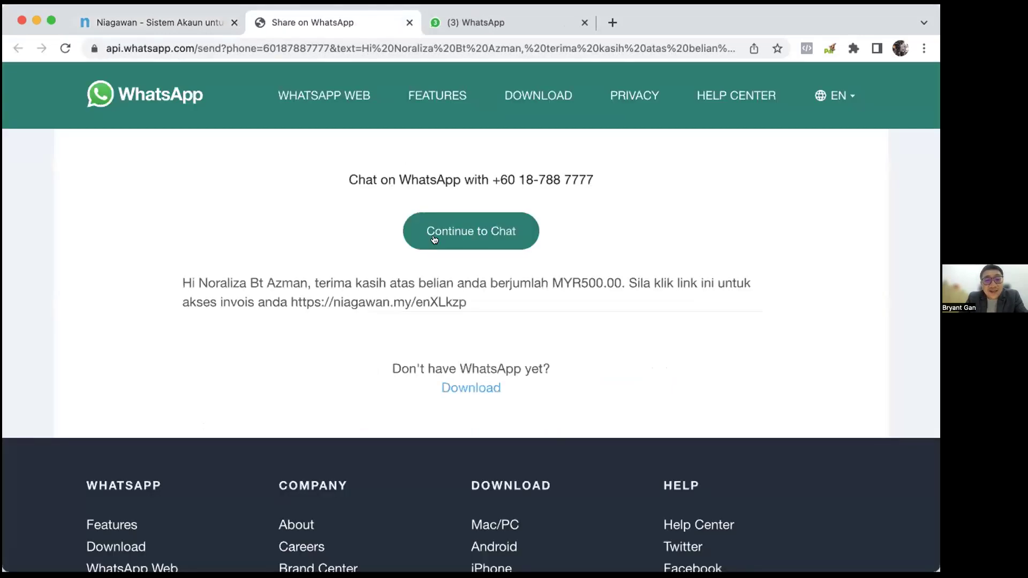
Continue to the customer chat on WhatsApp Web, dismiss the invalid-number error, and return to the Niagawan invoice.
click(492, 240)
click(484, 315)
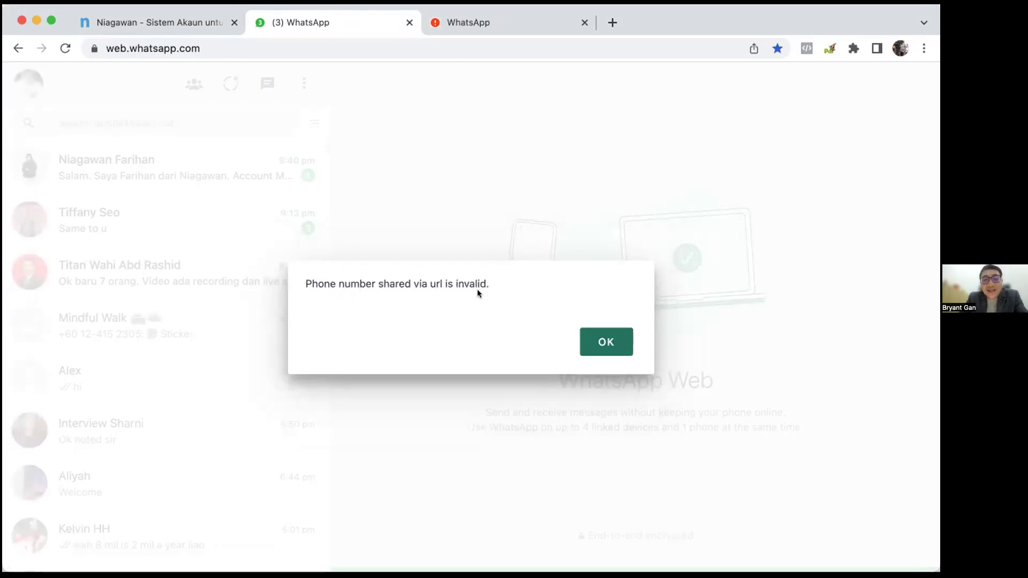
click(608, 340)
click(184, 21)
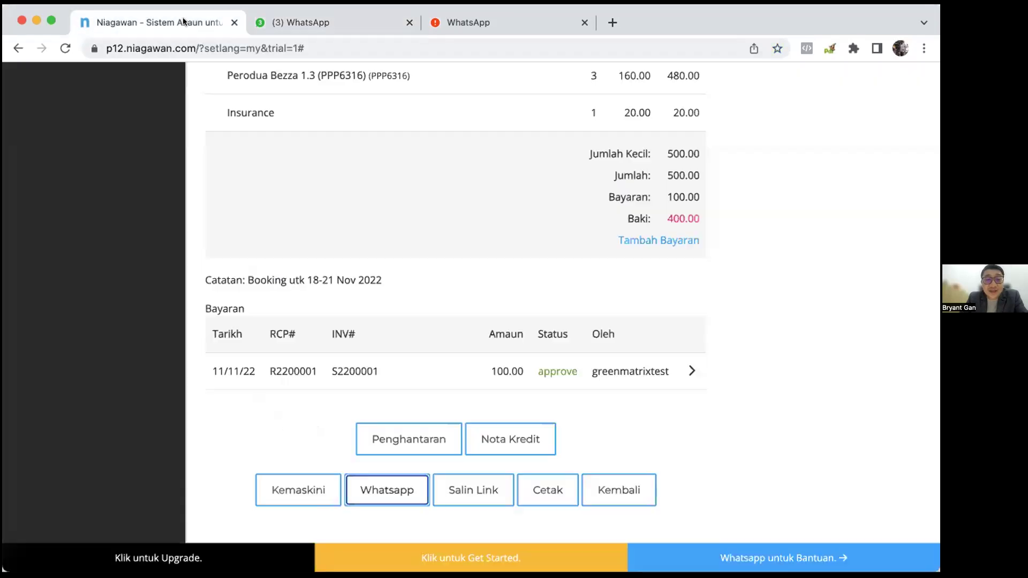
click(483, 491)
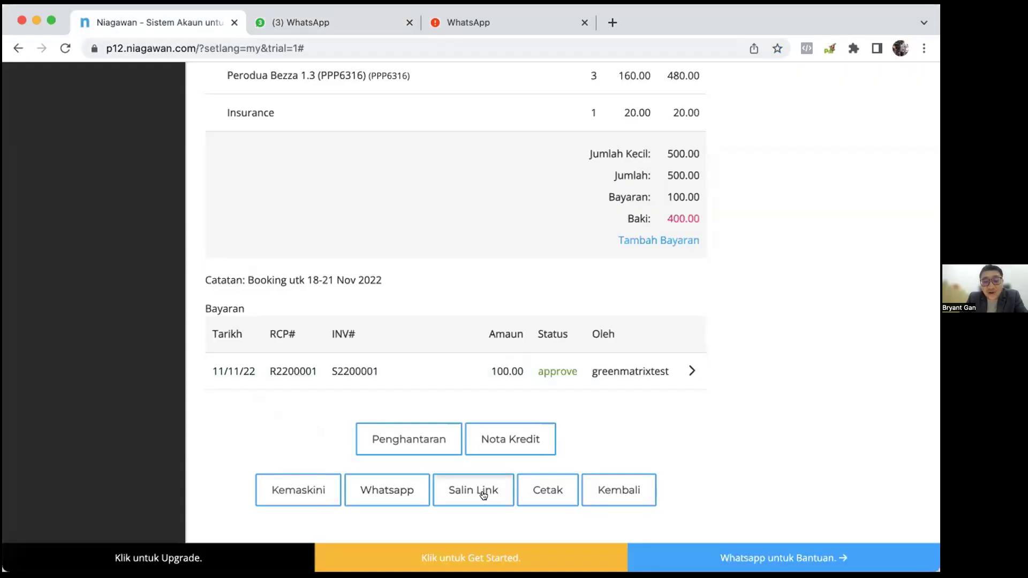
click(512, 520)
triple_click(508, 519)
key(super+c)
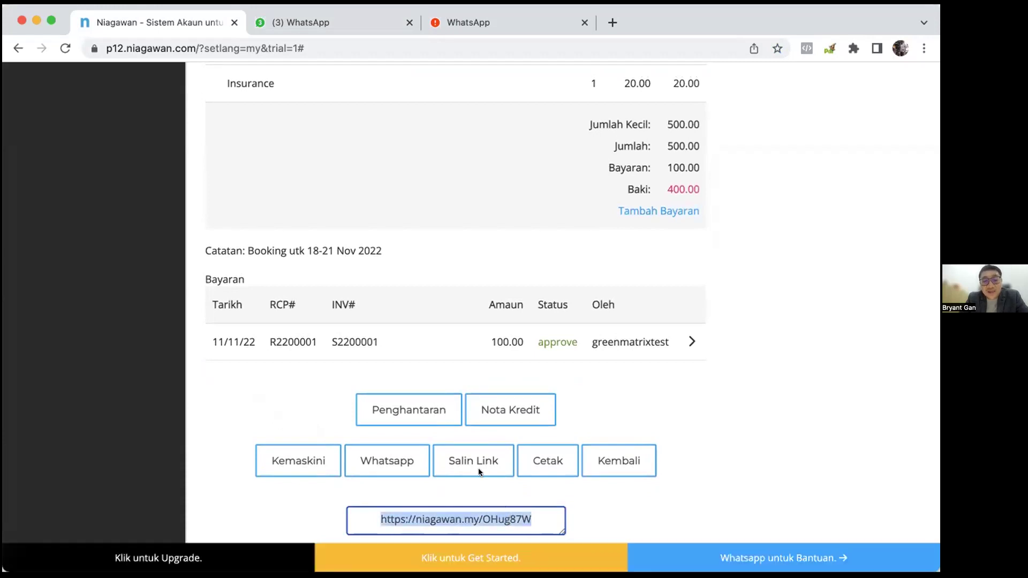
Paste and send the invoice link as a message in a WhatsApp Web chat.
click(303, 23)
scroll(140, 294, down, 1)
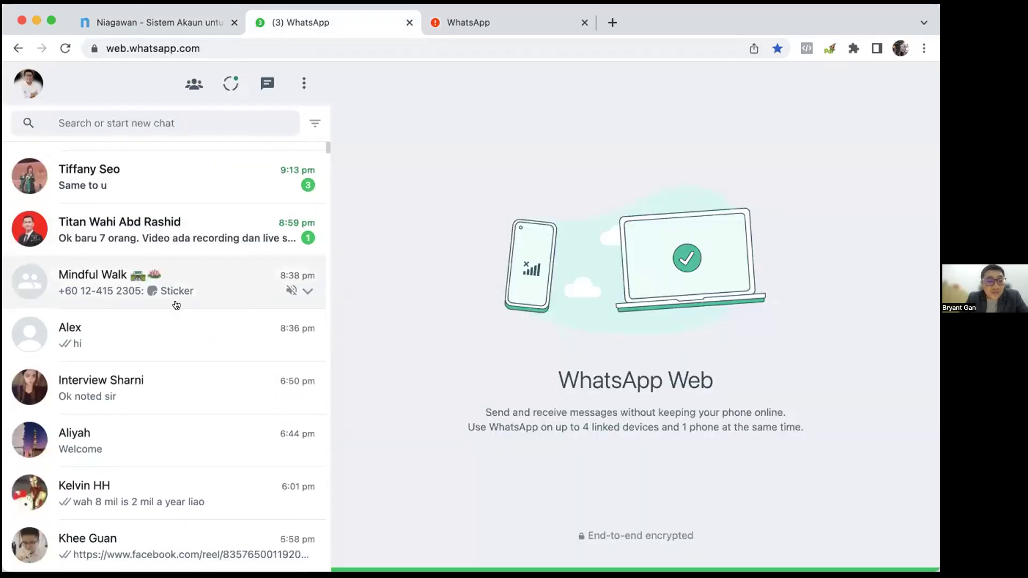
click(192, 236)
click(531, 541)
key(super+v)
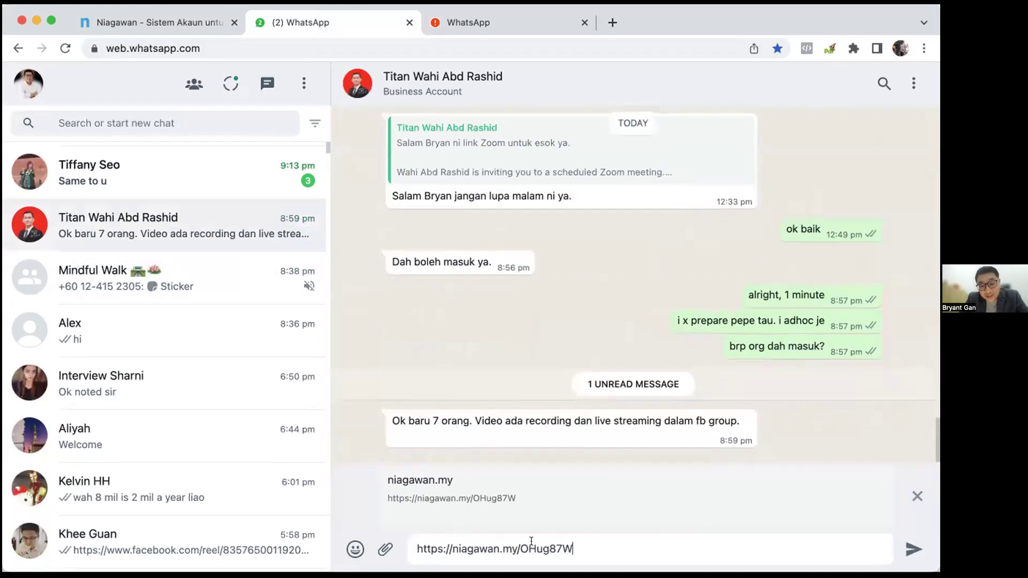
key(Return)
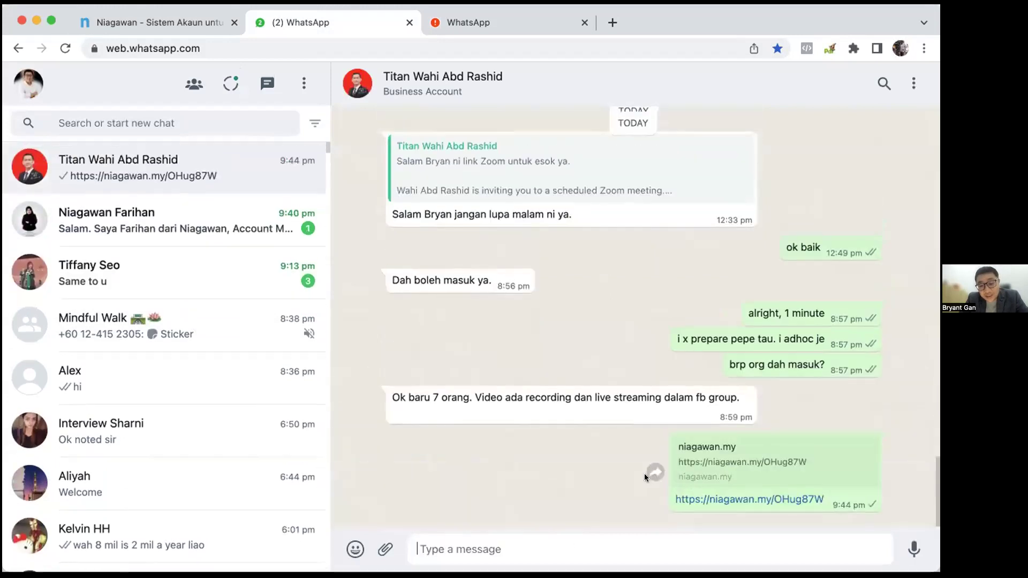